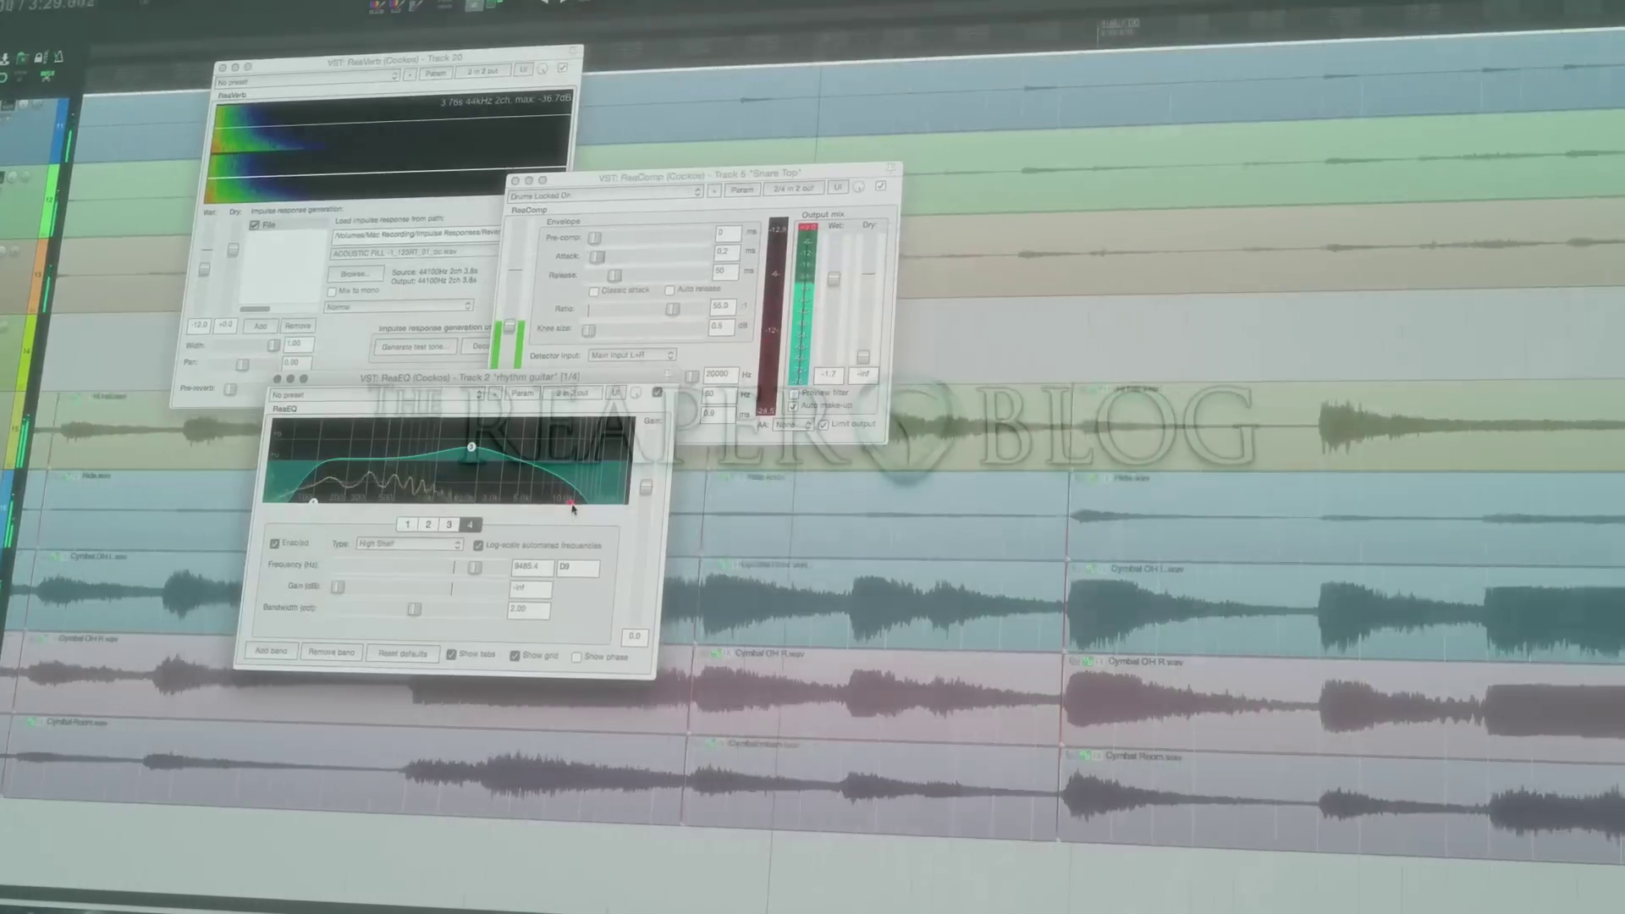
Step: Raise ReaEQ band 4's frequency from about 9.5 kHz to about 16535 Hz
drag(572, 506, 603, 506)
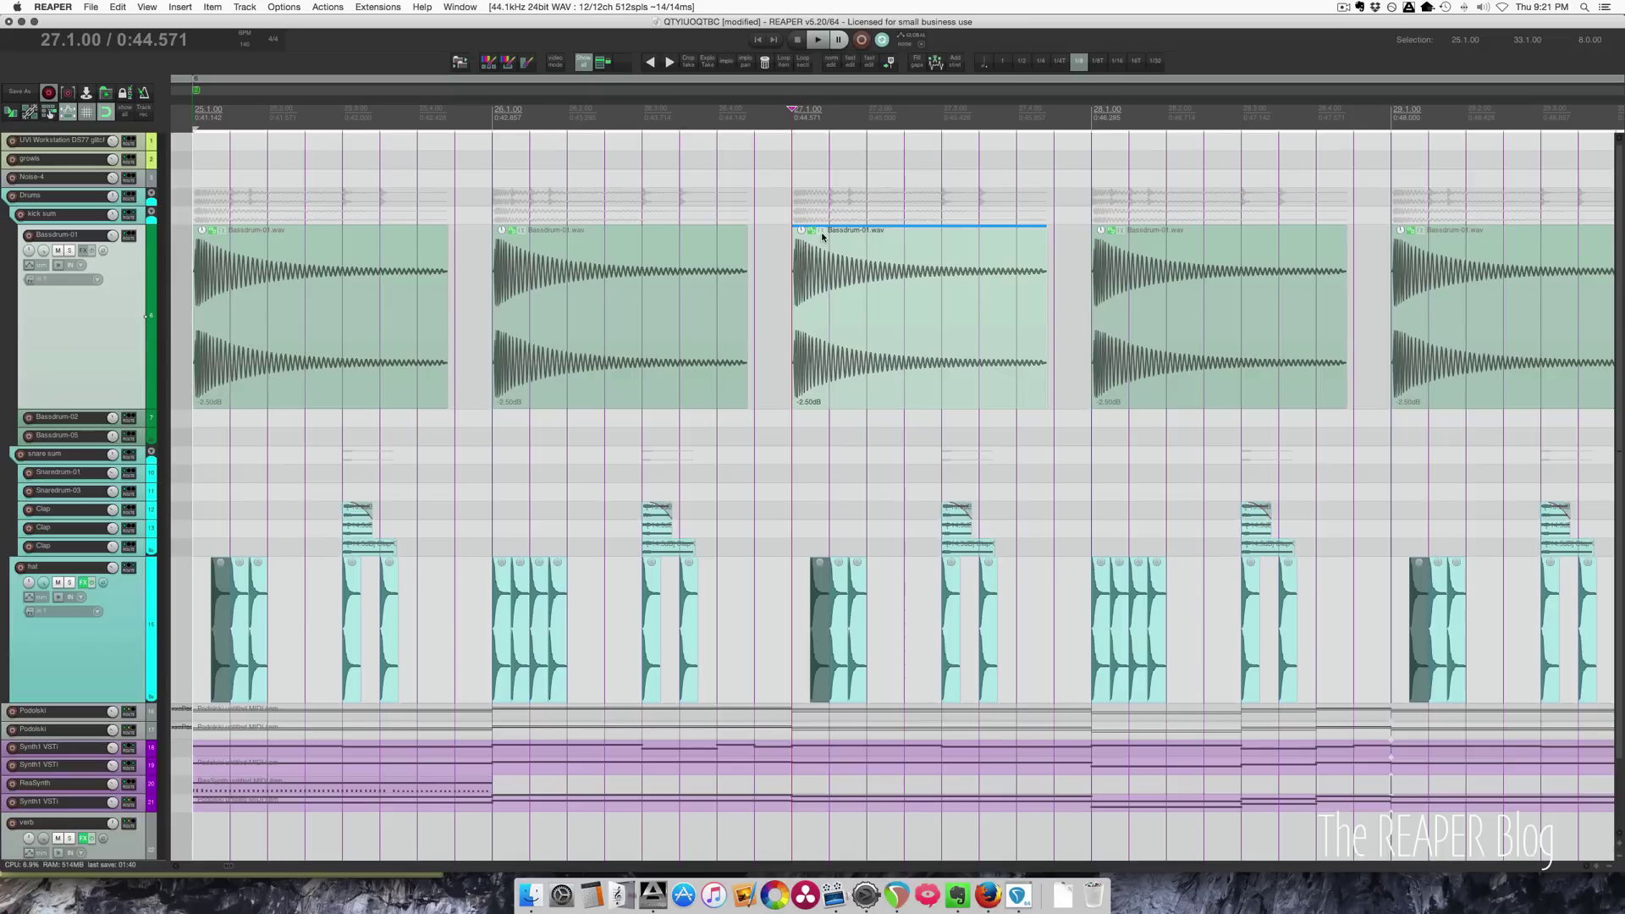
Step: Enable the 'No FX' media item button under Preferences > Appearance > Media
key(super+comma)
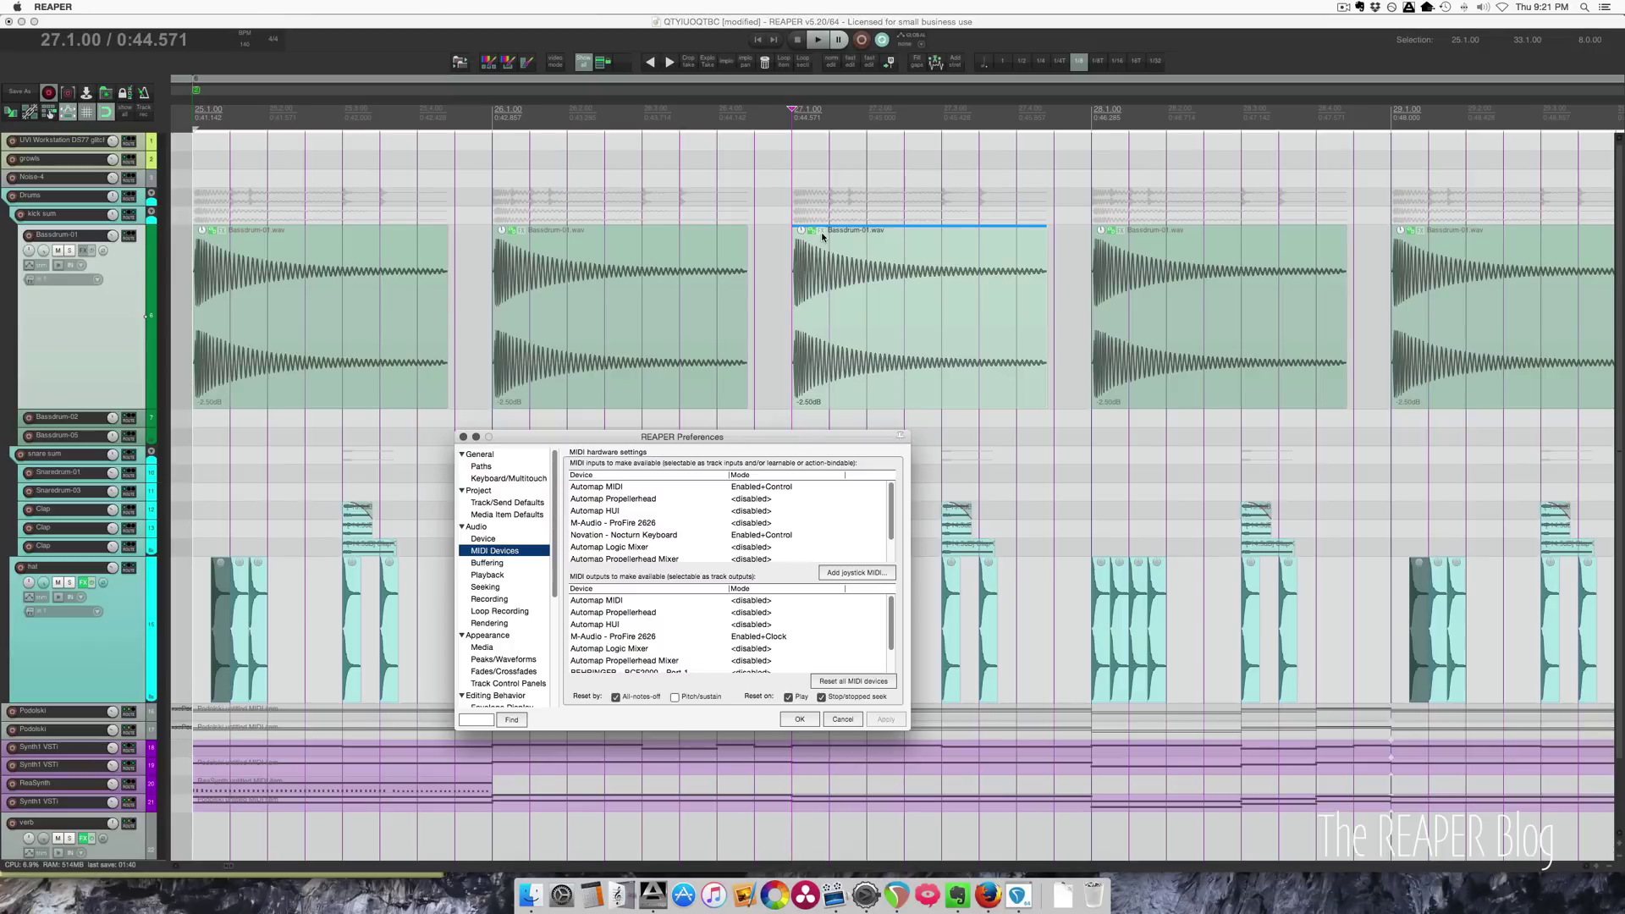
click(506, 648)
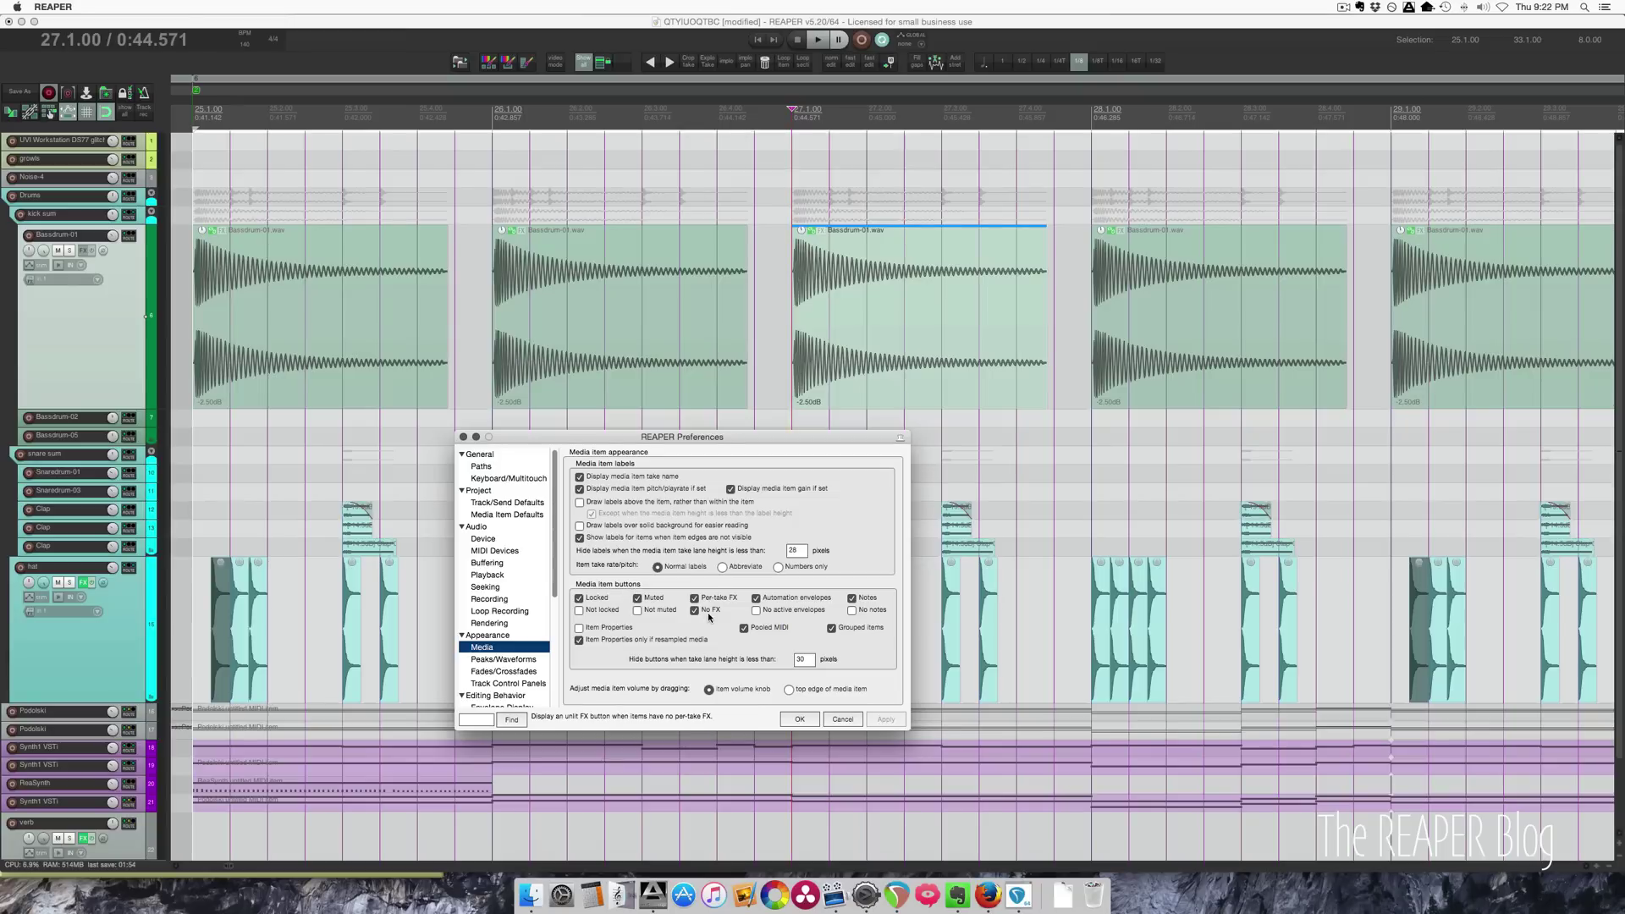
key(Escape)
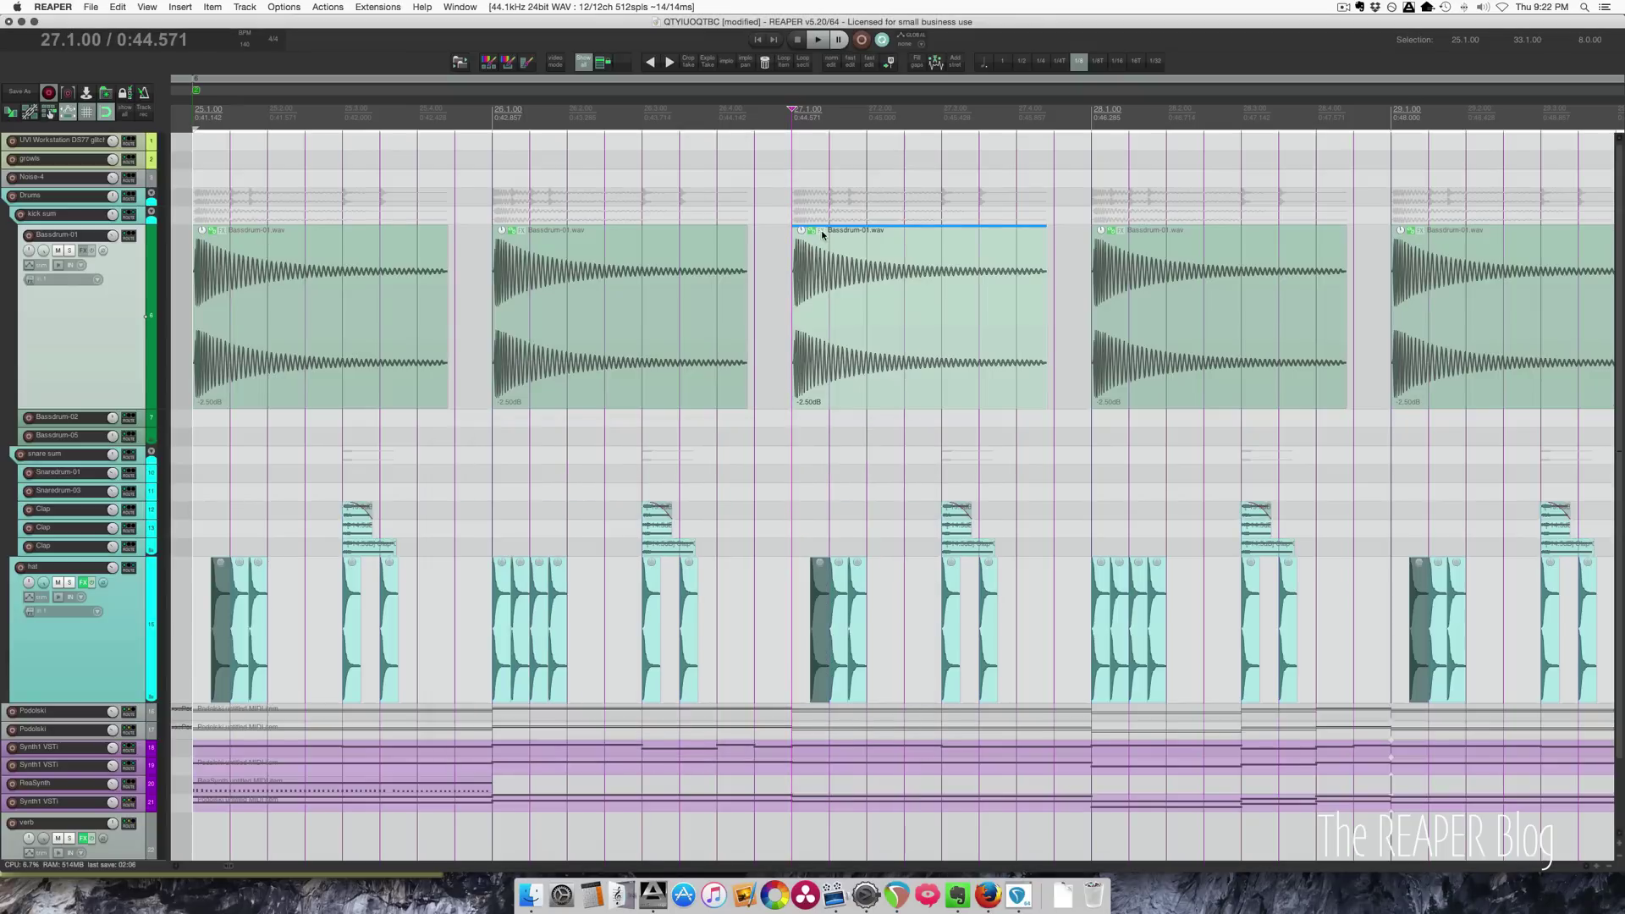
Step: Insert VST: ReaDelay (Cockos) as a take effect on the Bassdrum-01 item and centre its window
click(821, 231)
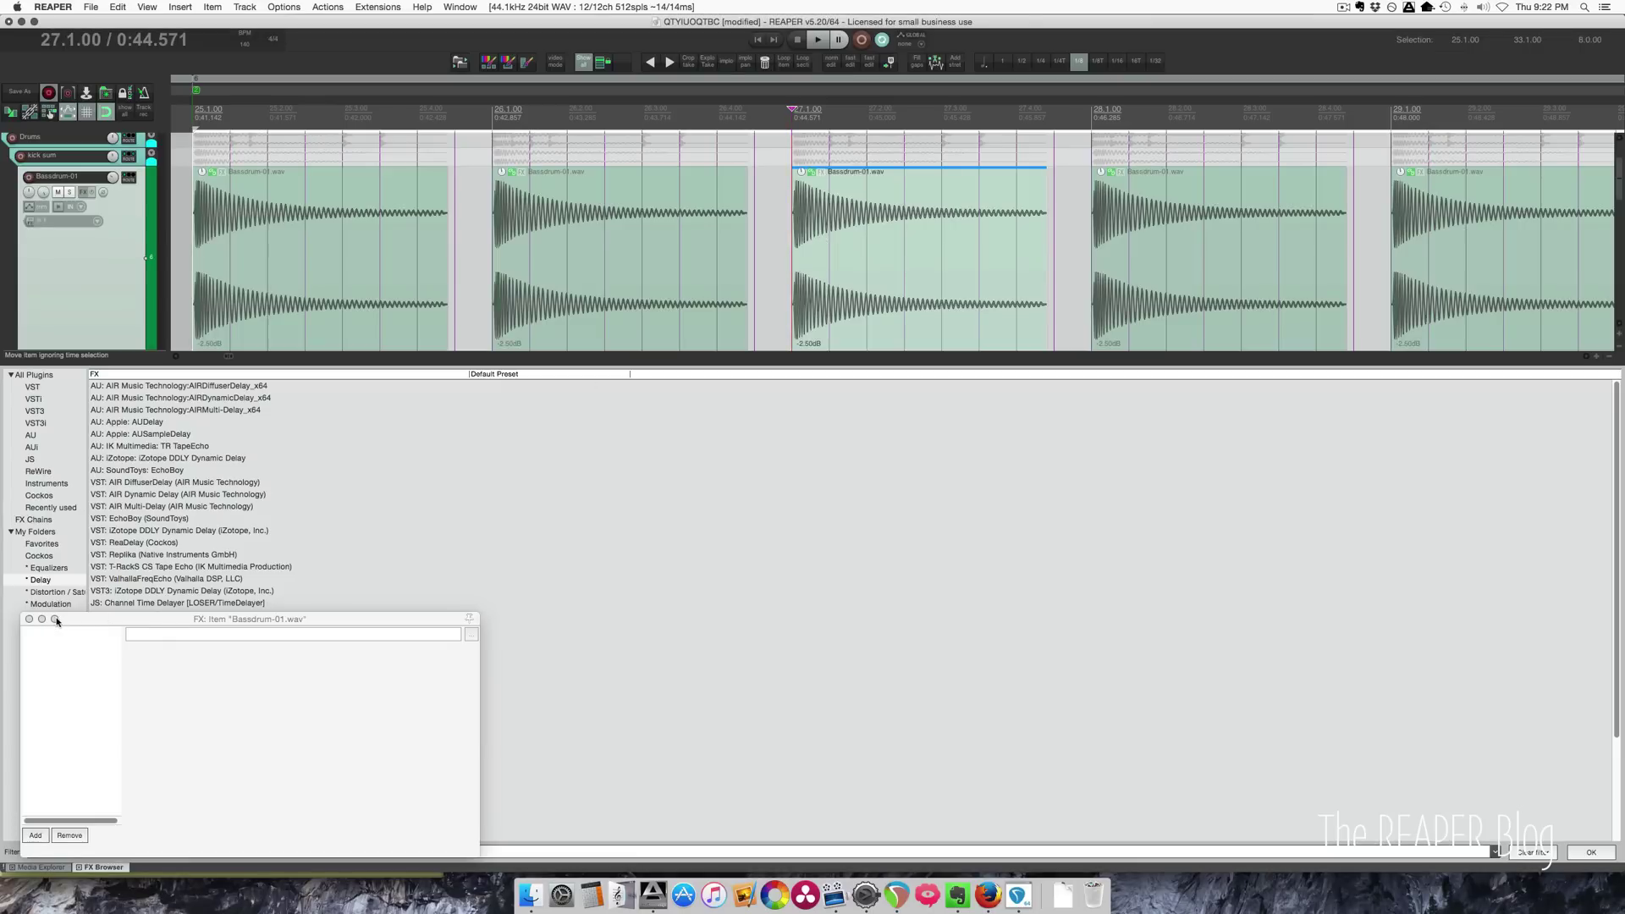
click(30, 621)
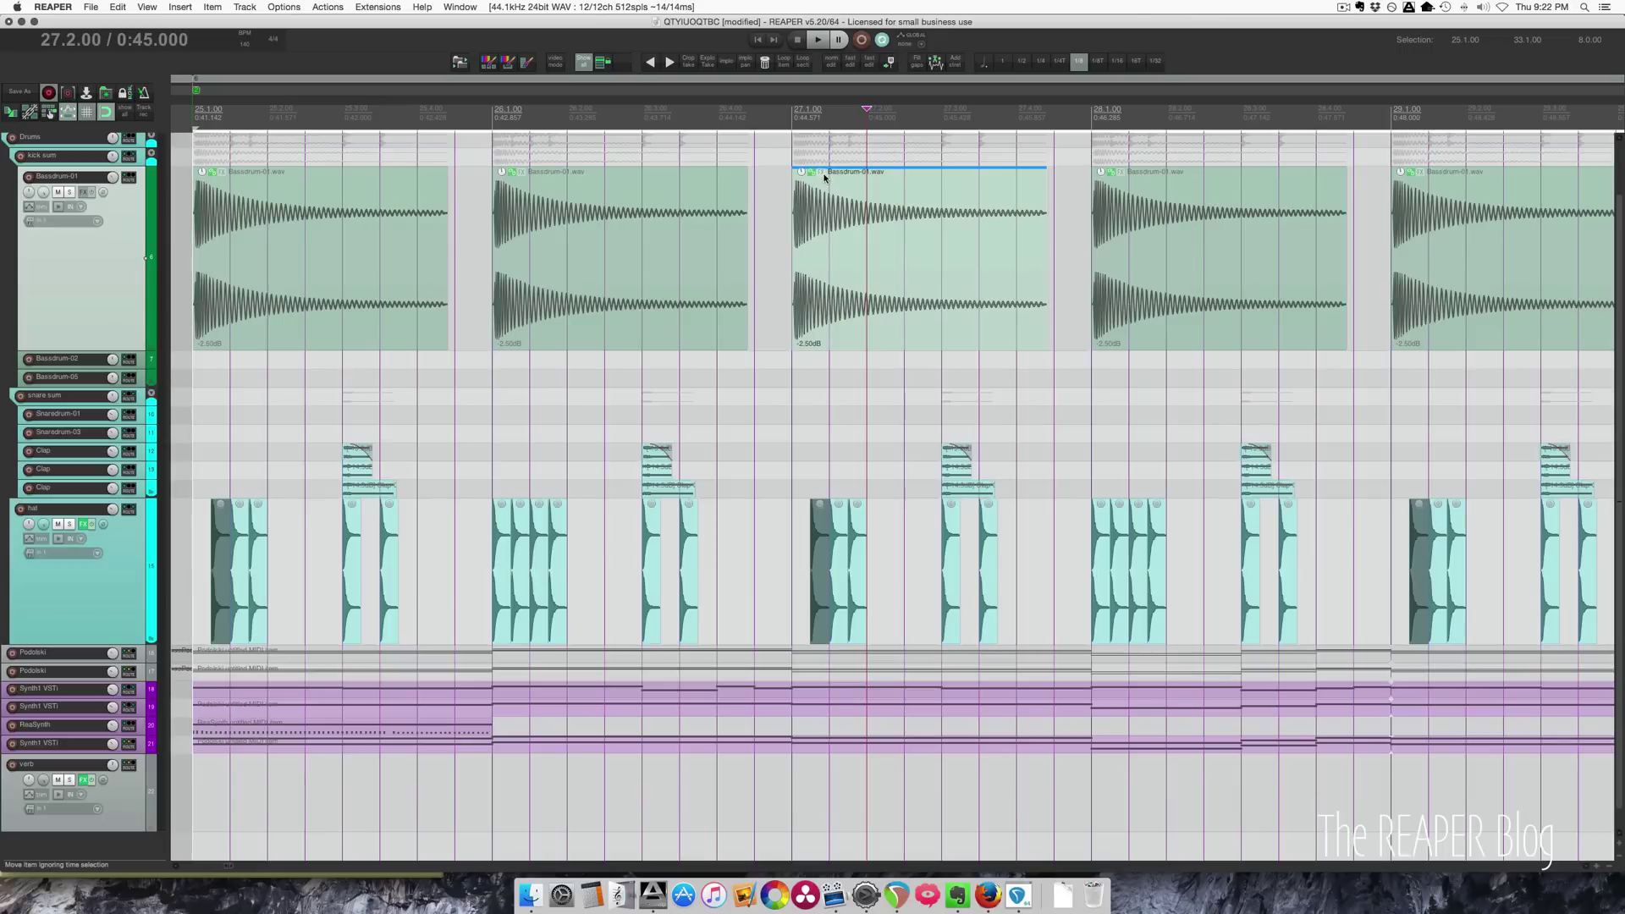
right_click(823, 175)
mouse_move(873, 182)
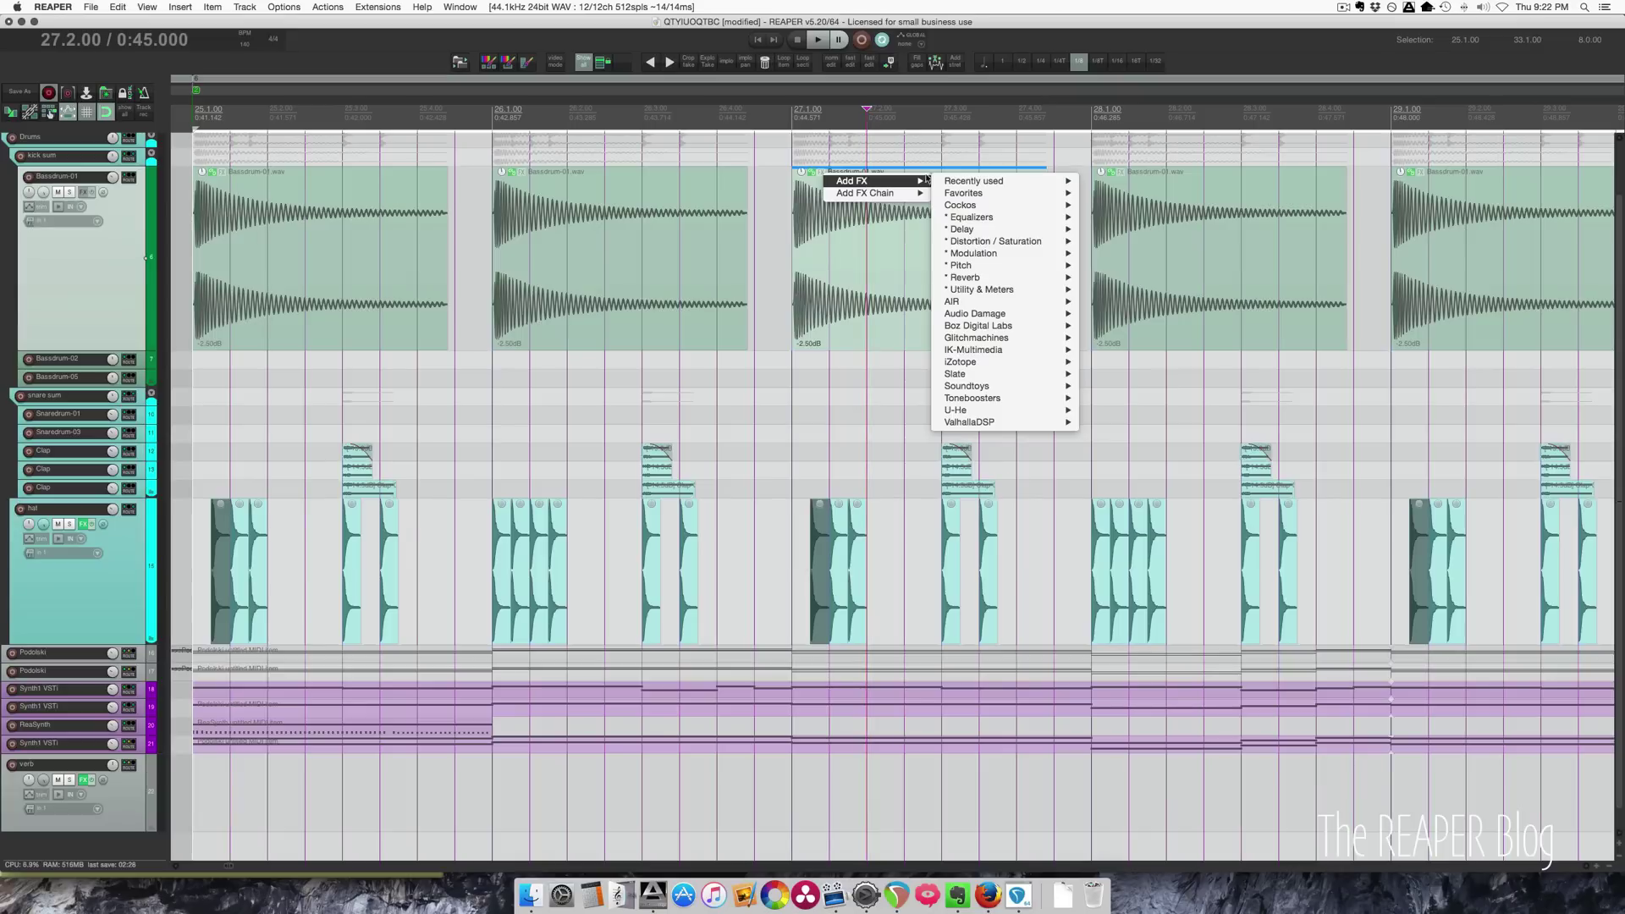
mouse_move(998, 229)
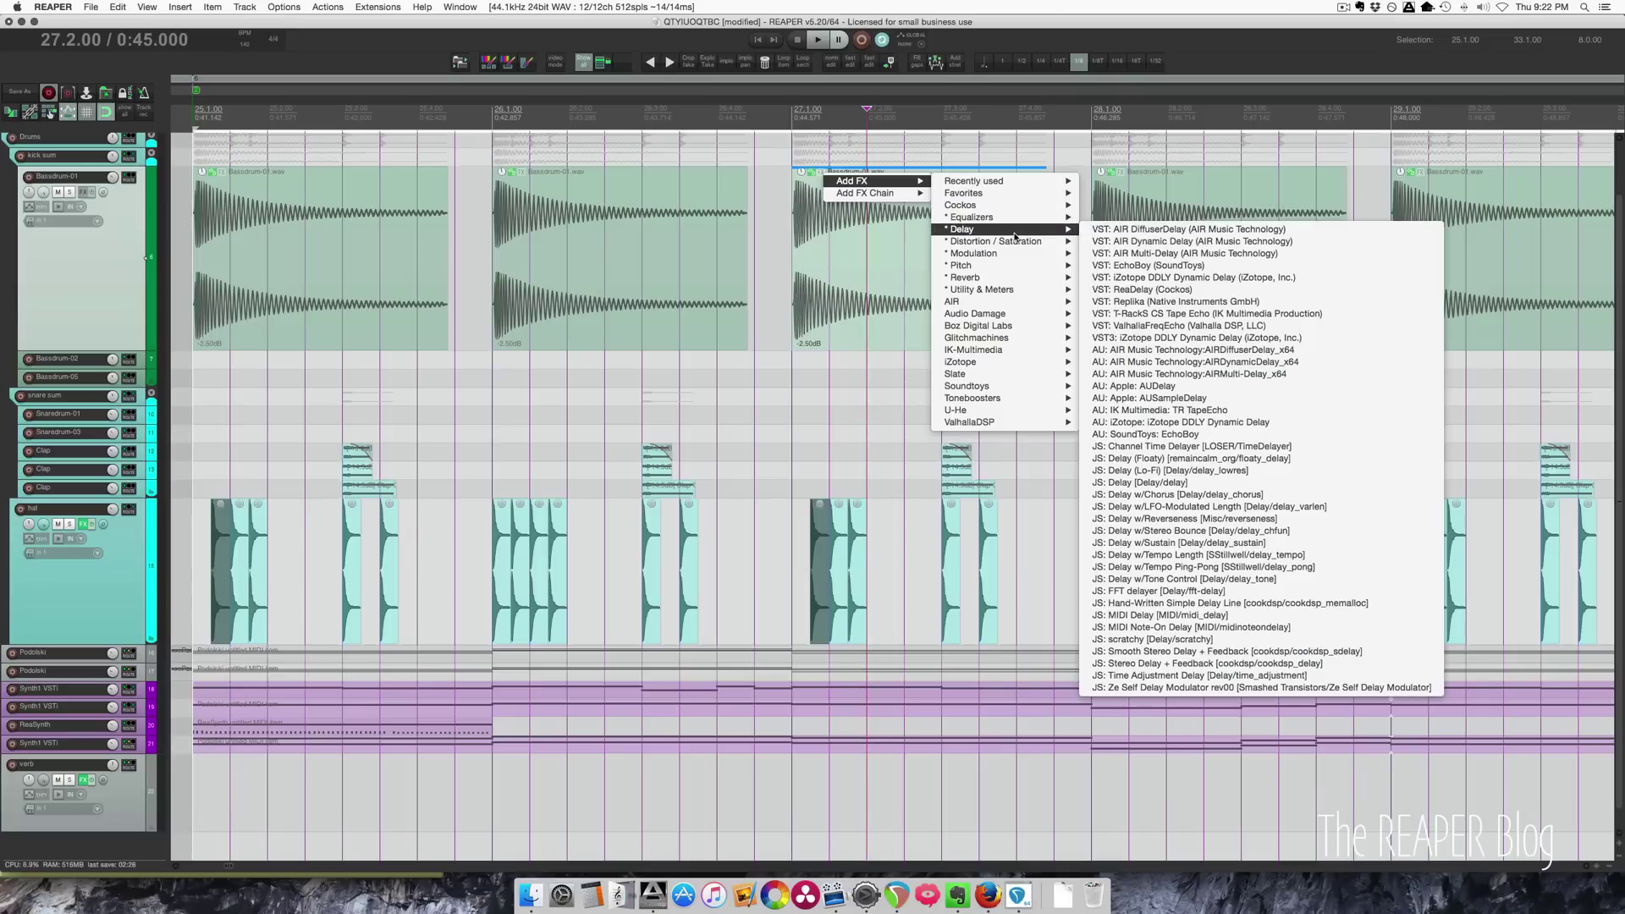
click(1157, 291)
drag(297, 624, 675, 336)
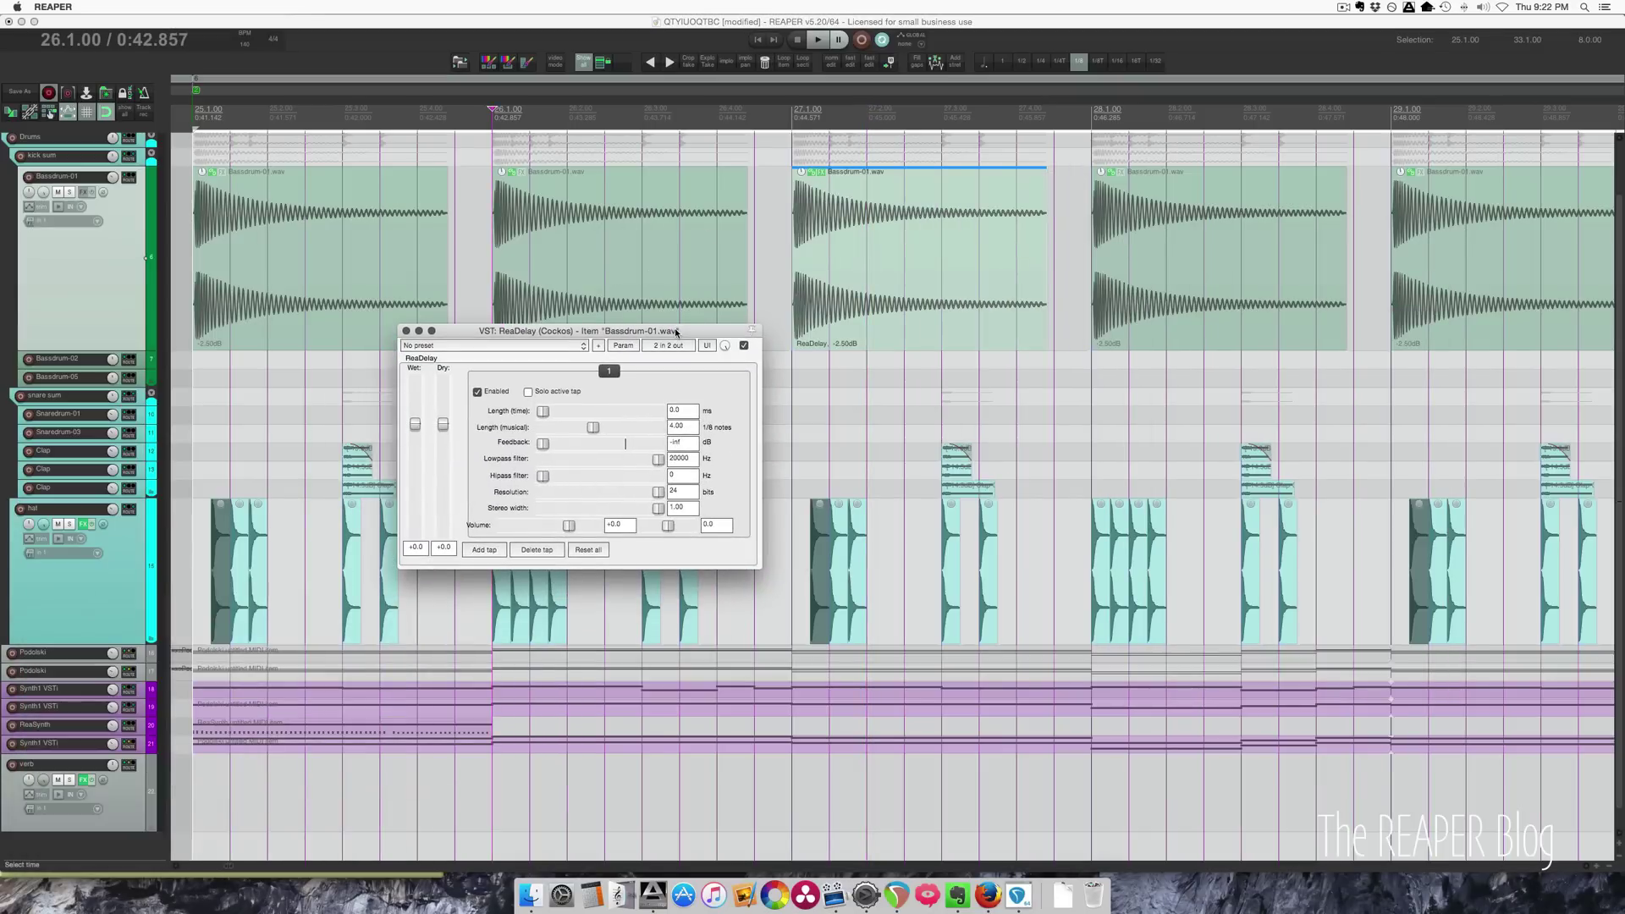
Step: Remove ReaDelay from the kick item and copy the hat track's ReaEQ onto the second kick item
alt+click(820, 175)
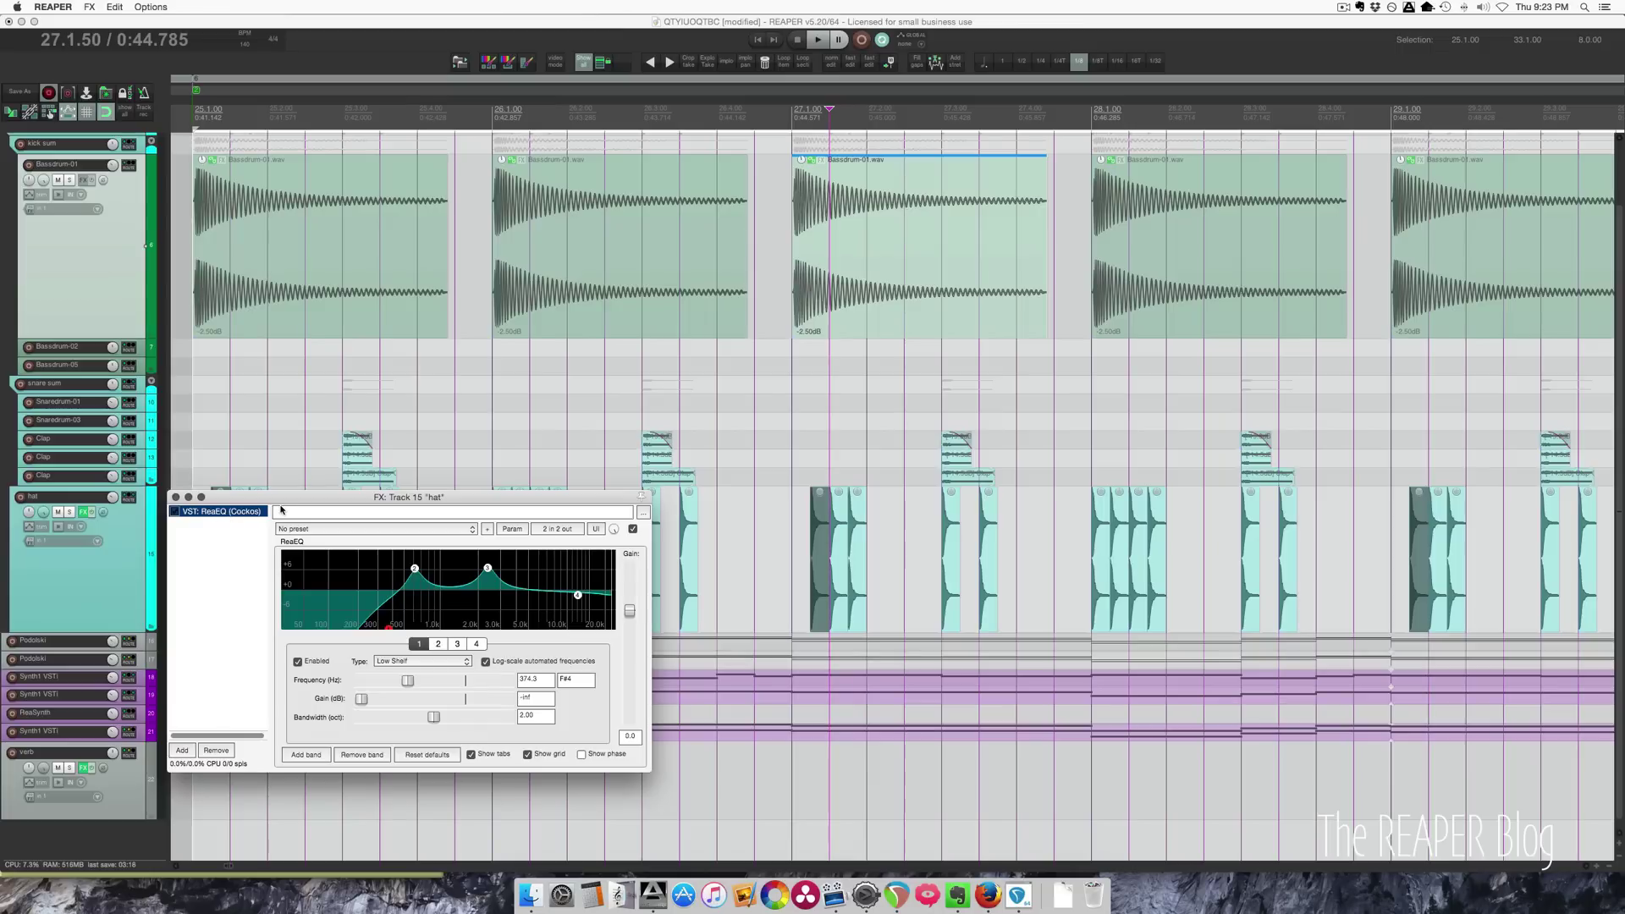
drag(263, 511, 310, 485)
drag(214, 516, 594, 221)
drag(793, 582, 789, 425)
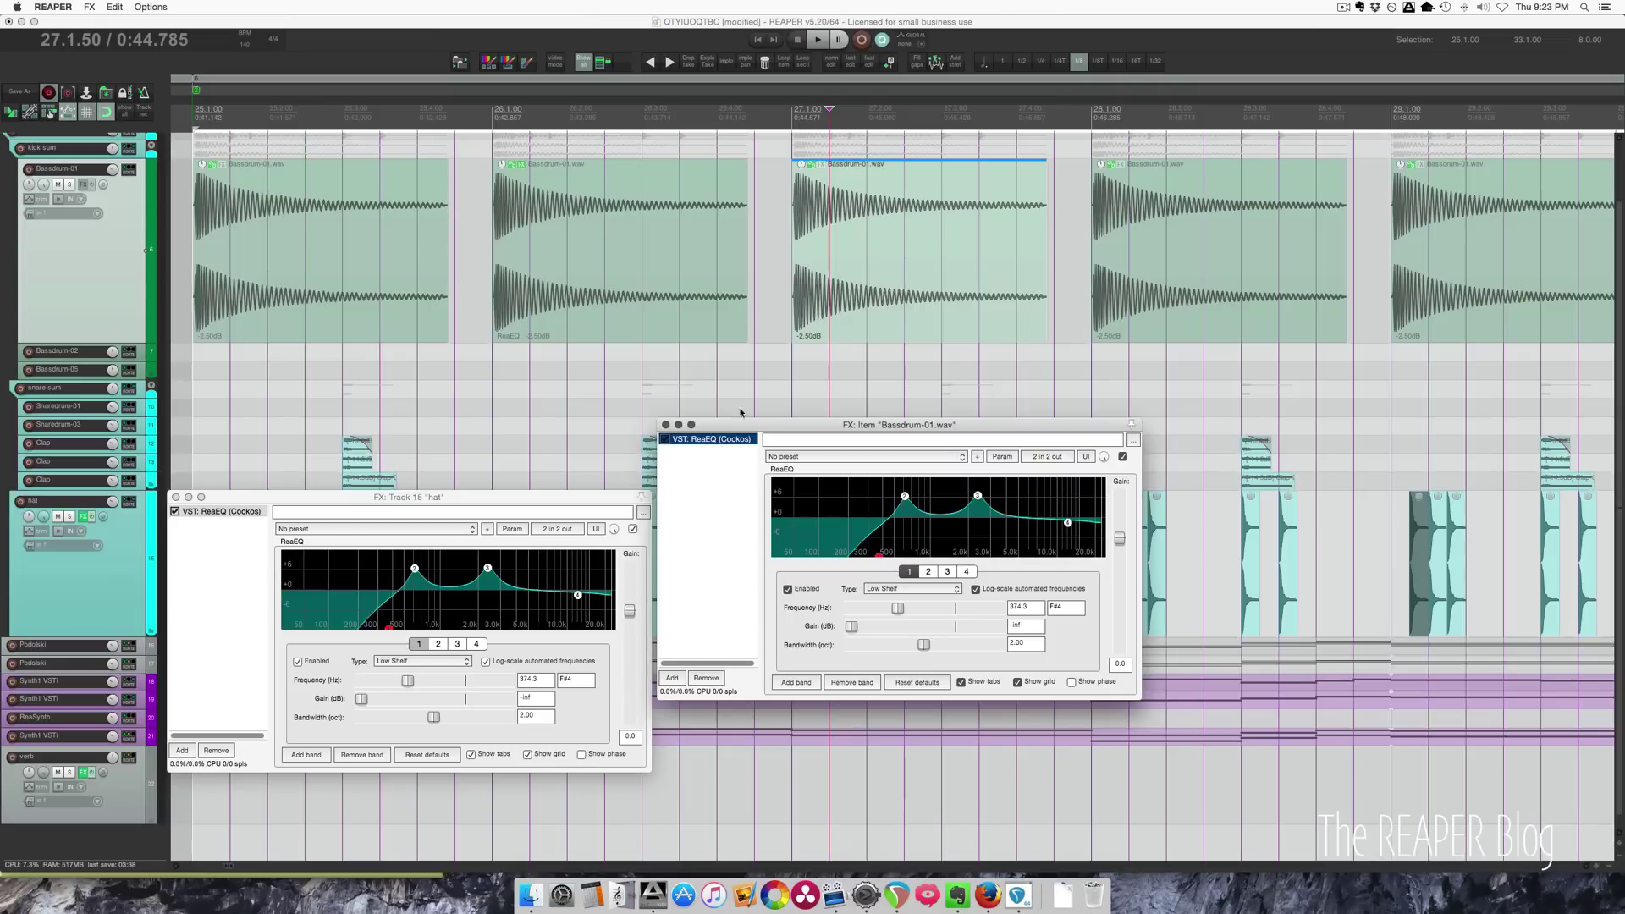
Step: Move ReaEQ across the Bassdrum-01 track and items, leaving it on the third kick item
drag(866, 246, 865, 245)
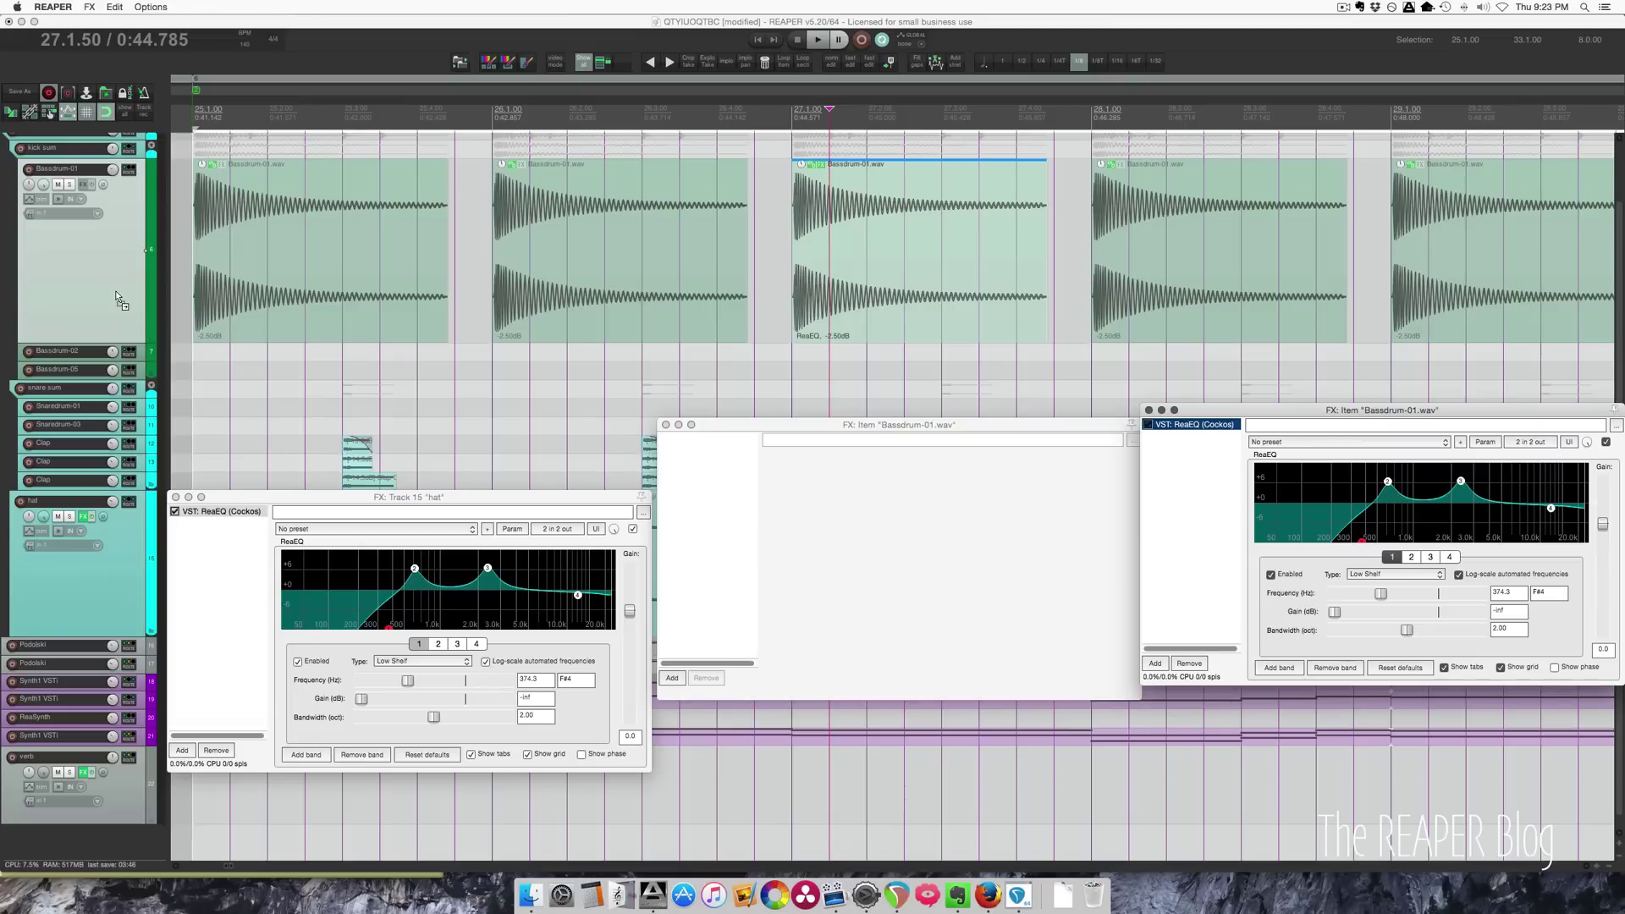
drag(116, 293, 115, 292)
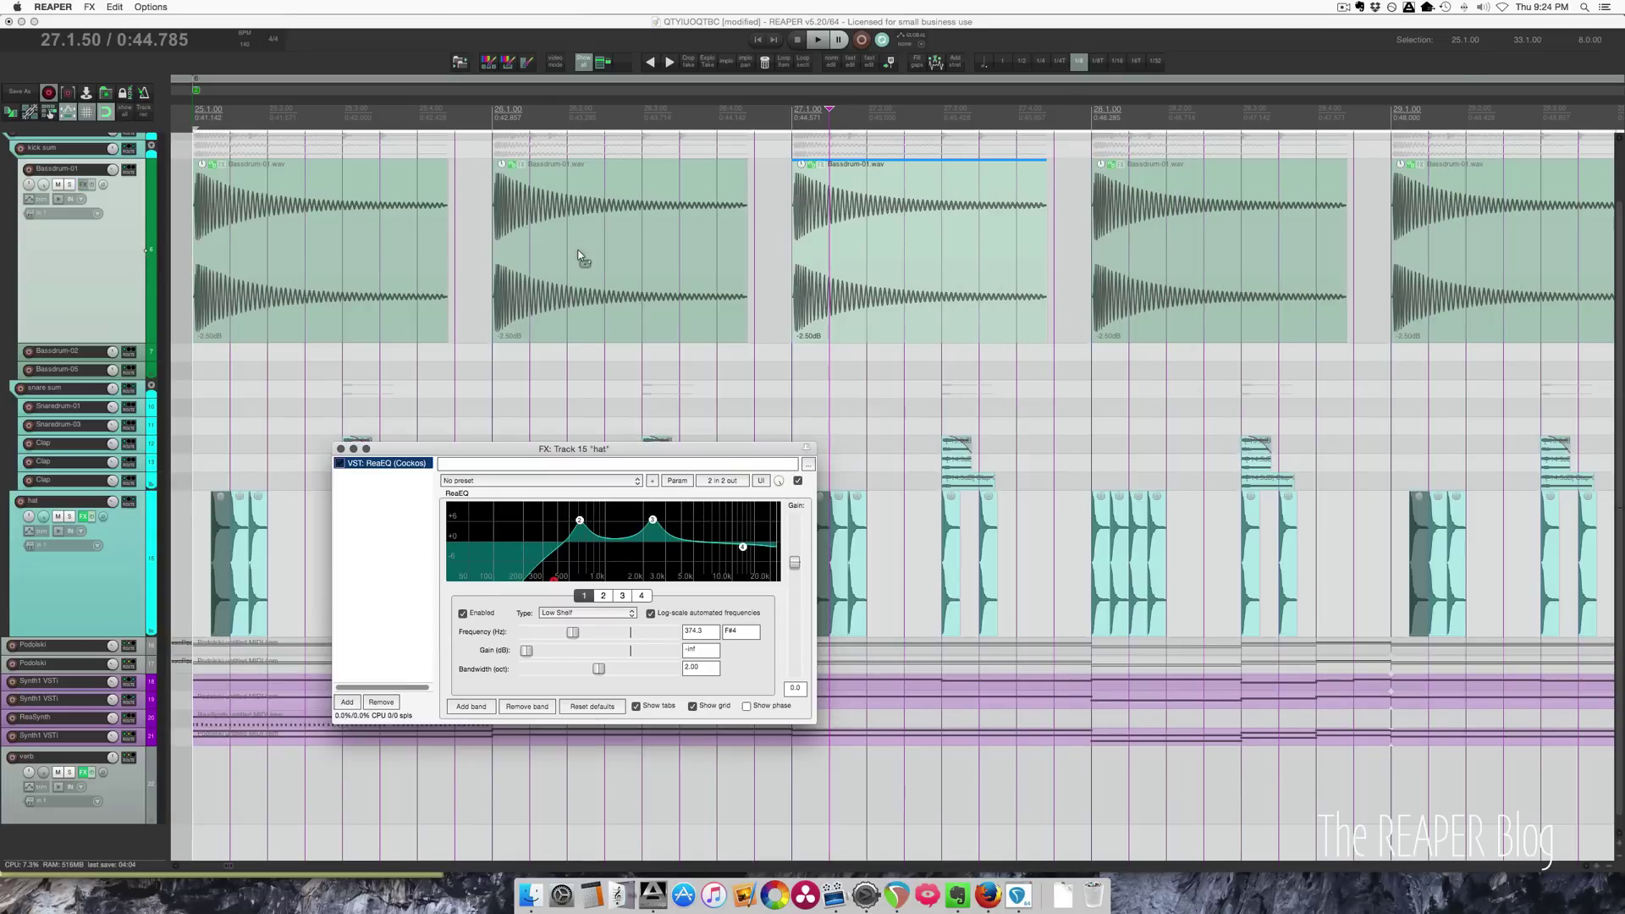
drag(578, 251, 577, 247)
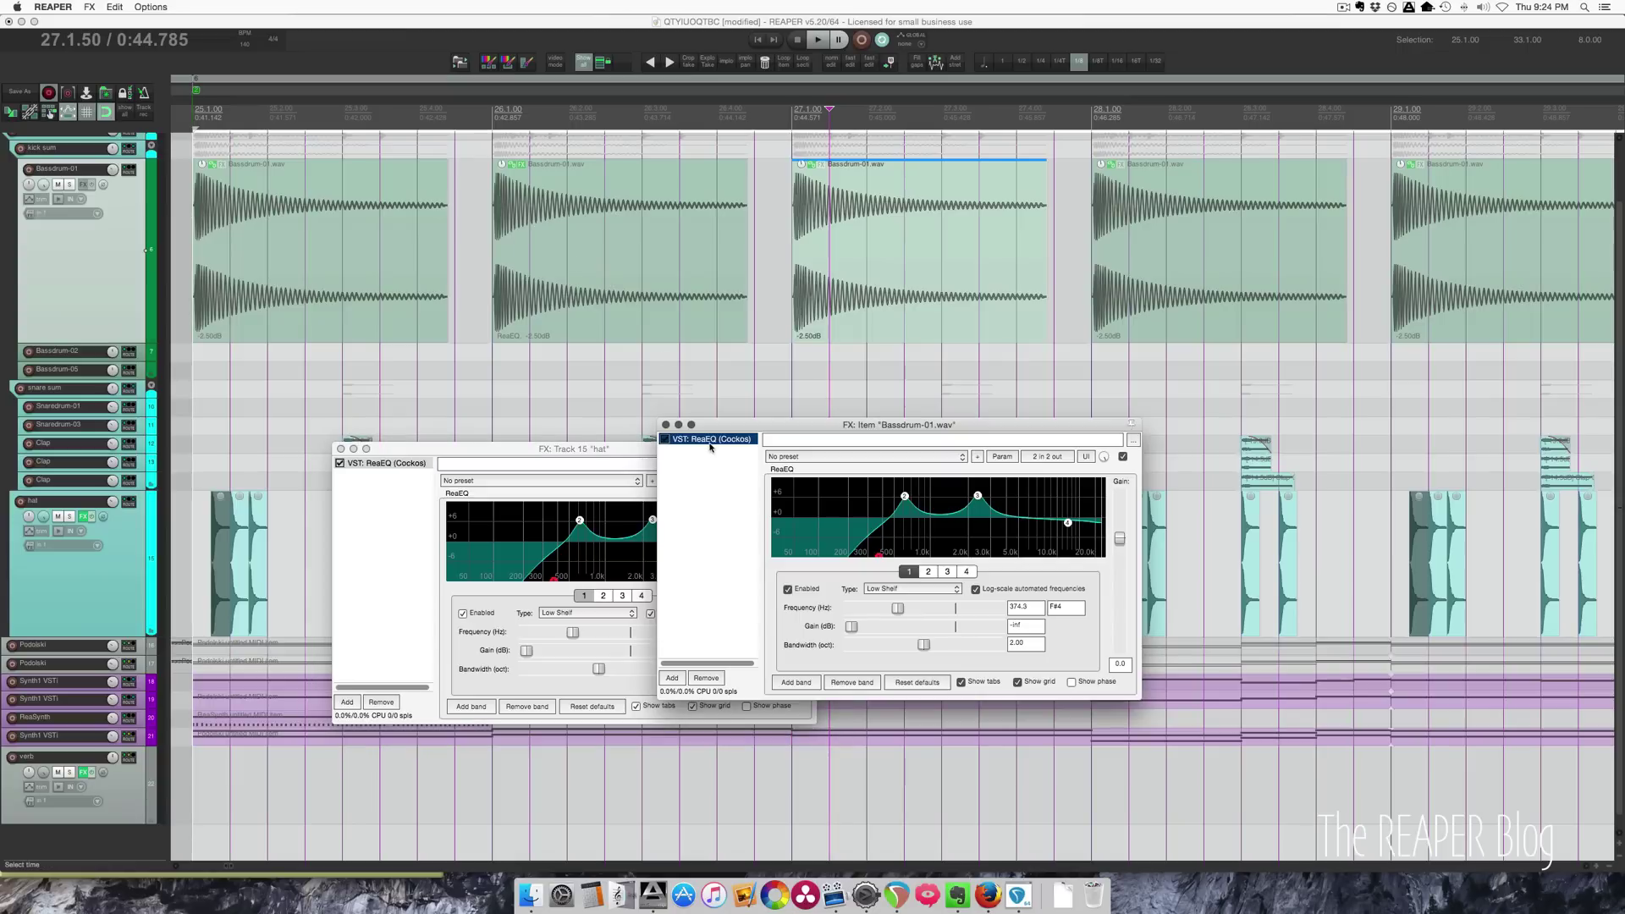
drag(717, 437, 945, 247)
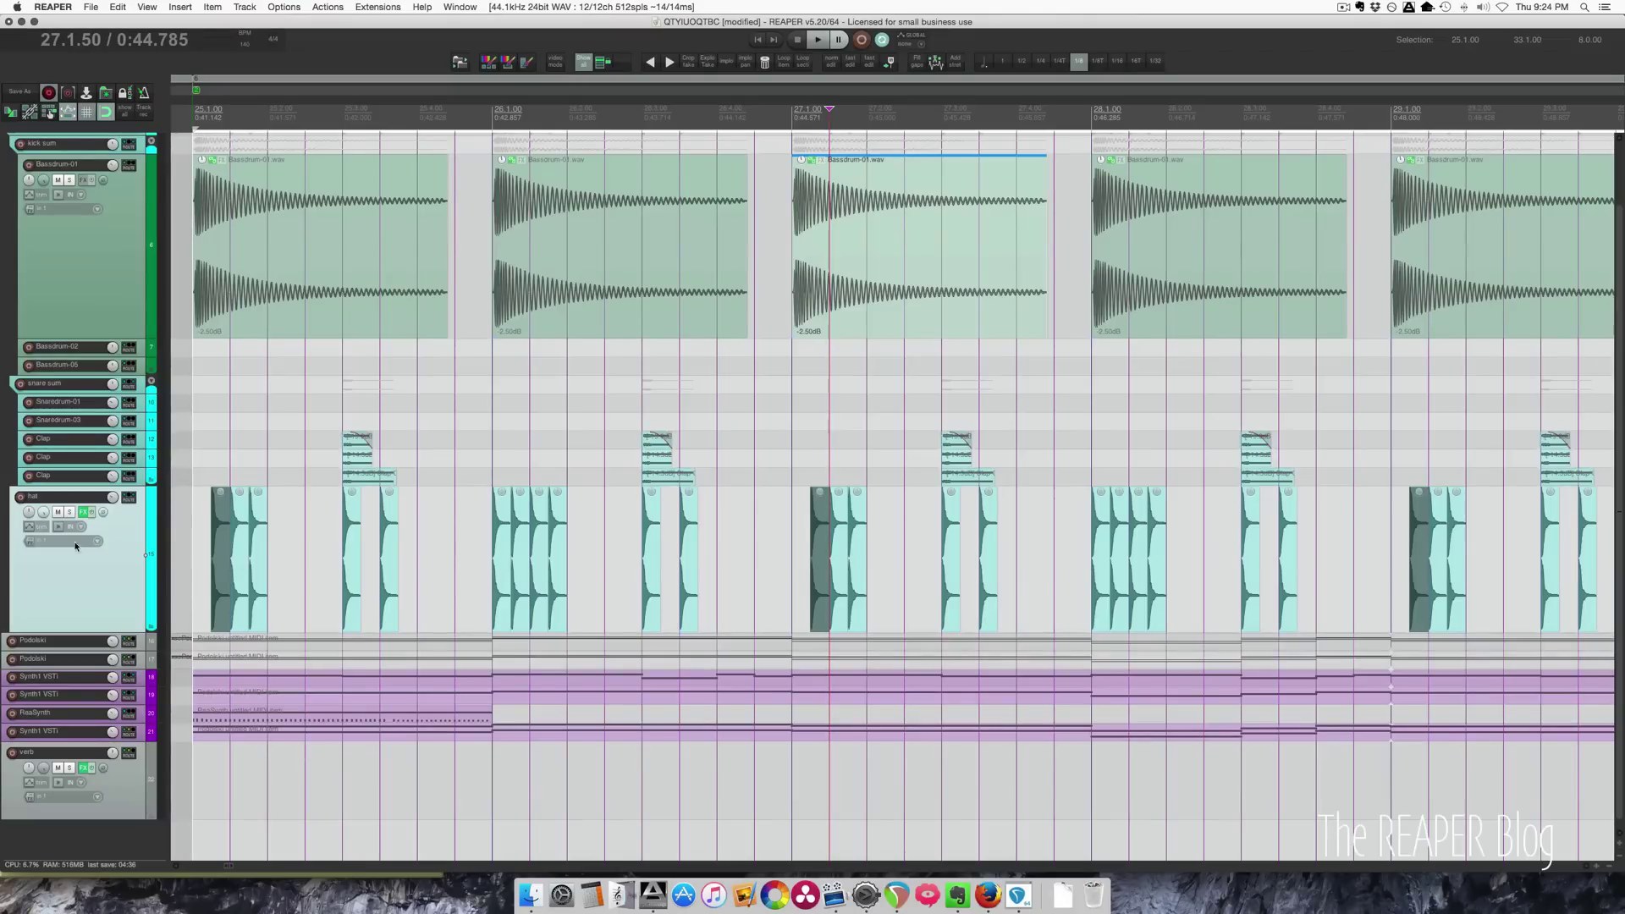
Step: Set the hat track's ReaEQ band 3 to about 2990 Hz with 5.3 dB gain
click(85, 512)
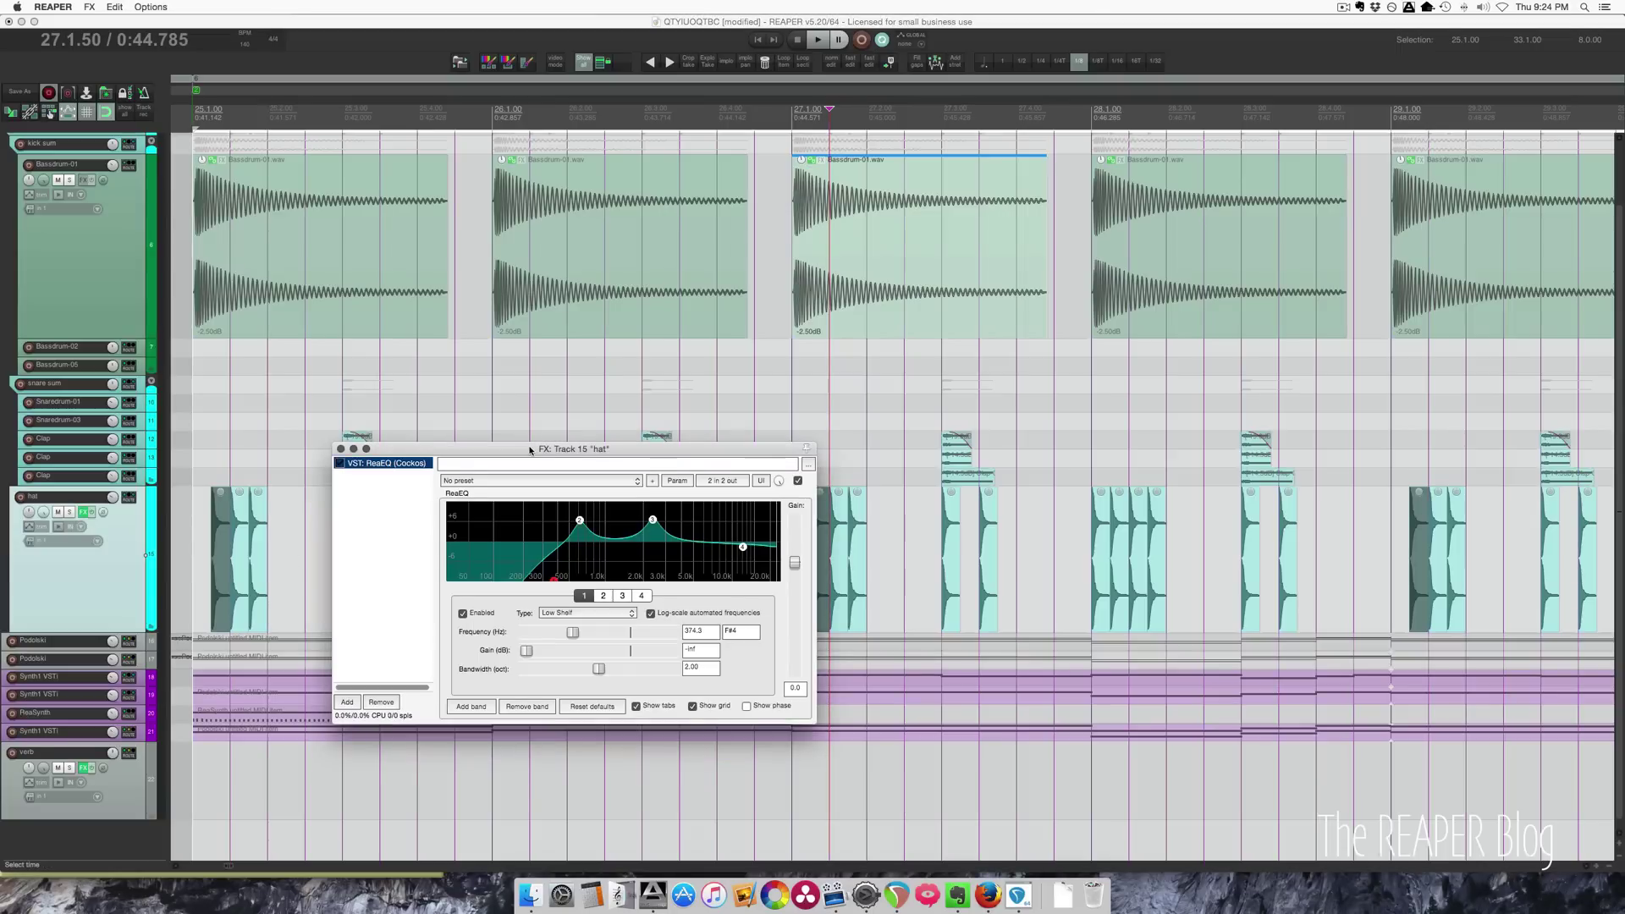
drag(514, 447, 570, 298)
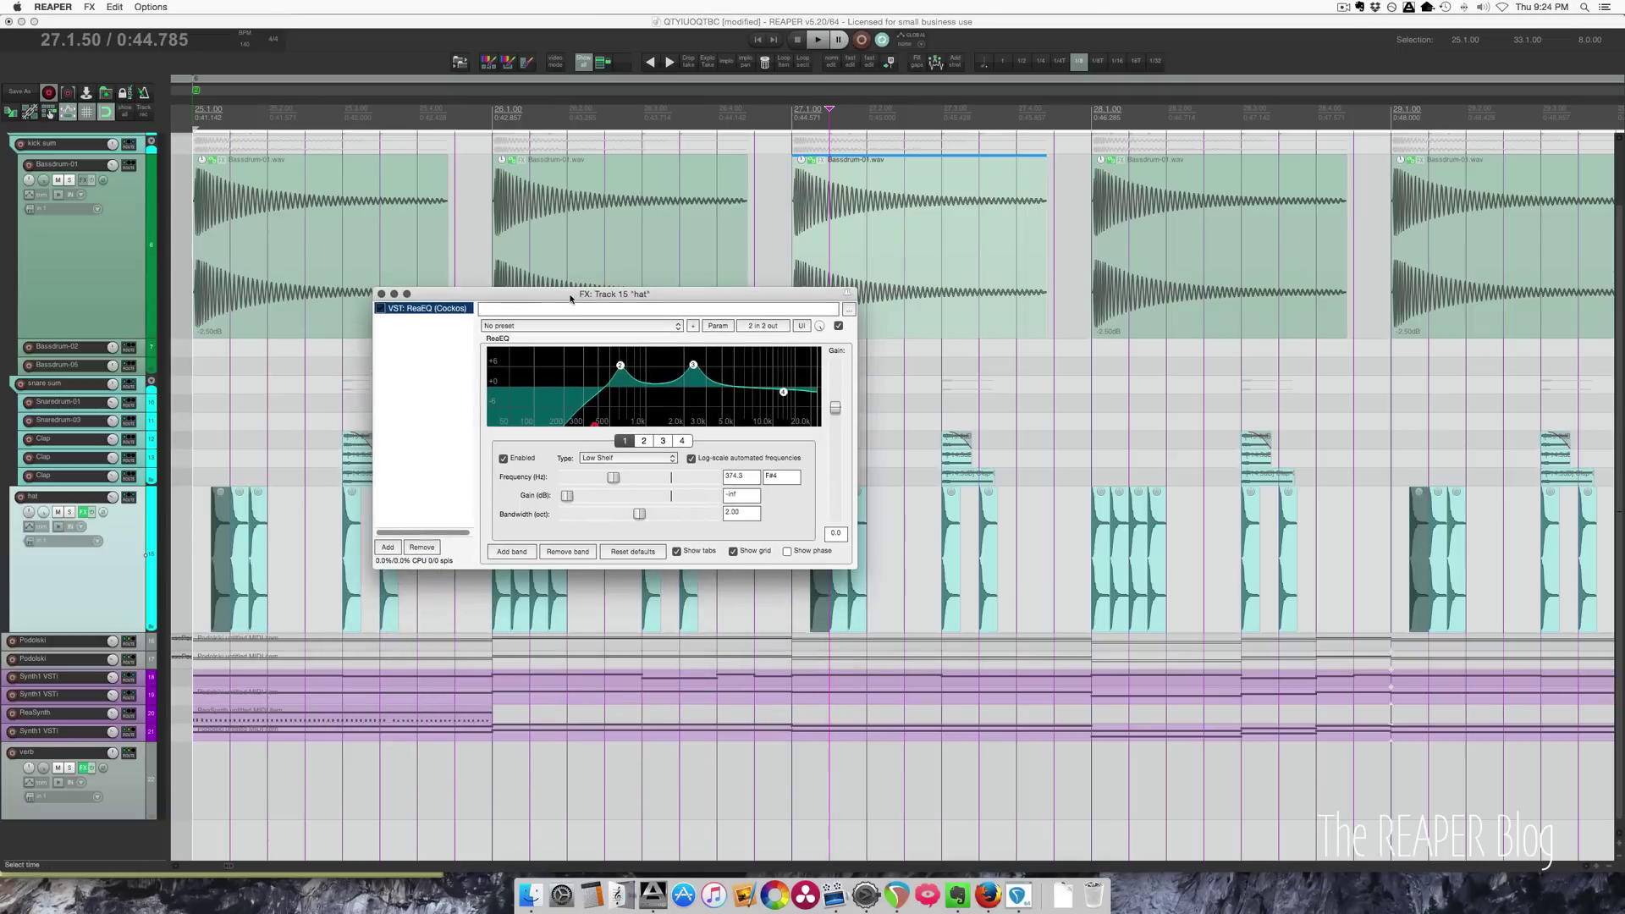
click(663, 441)
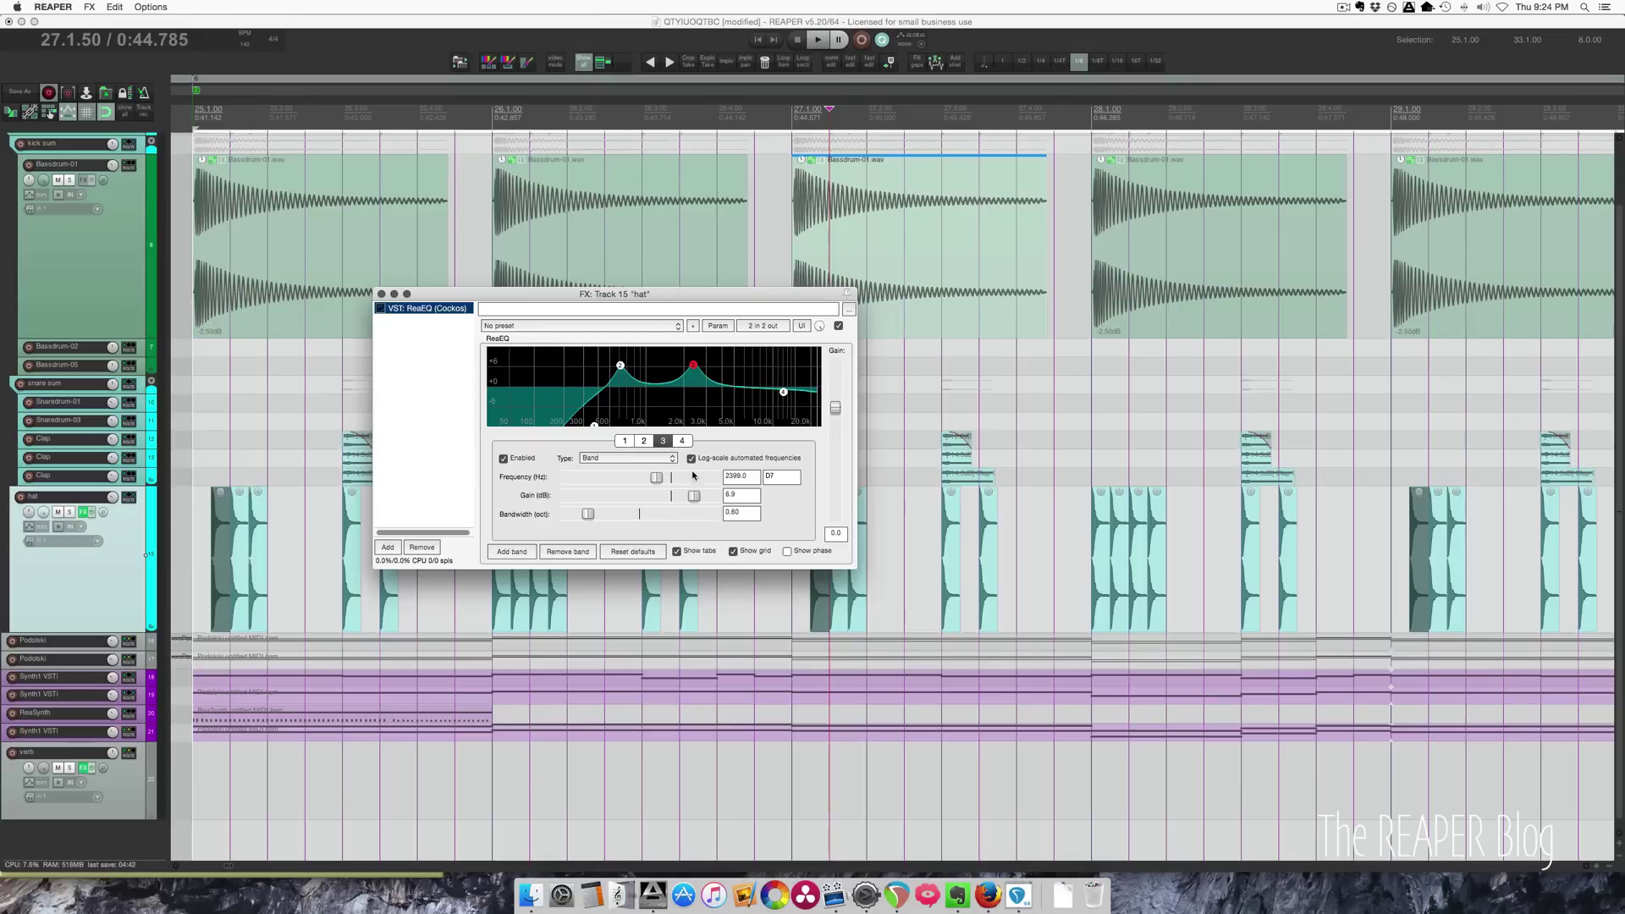
drag(695, 497, 692, 498)
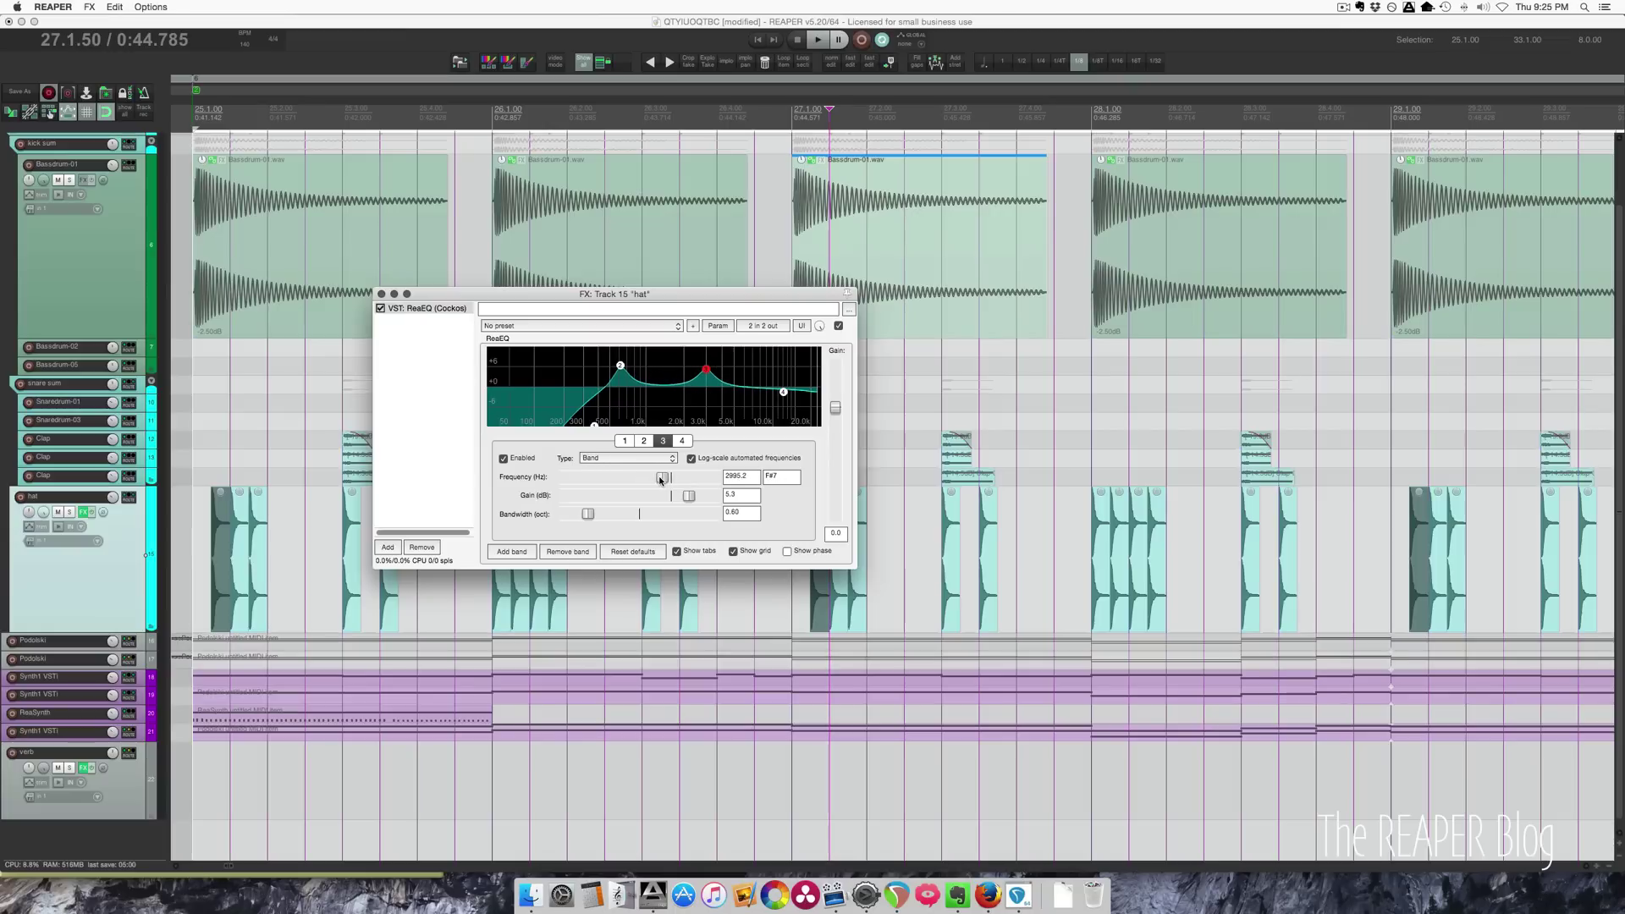
Step: Open the Actions list and look up the shortcut for the chosen action
key(shift+slash)
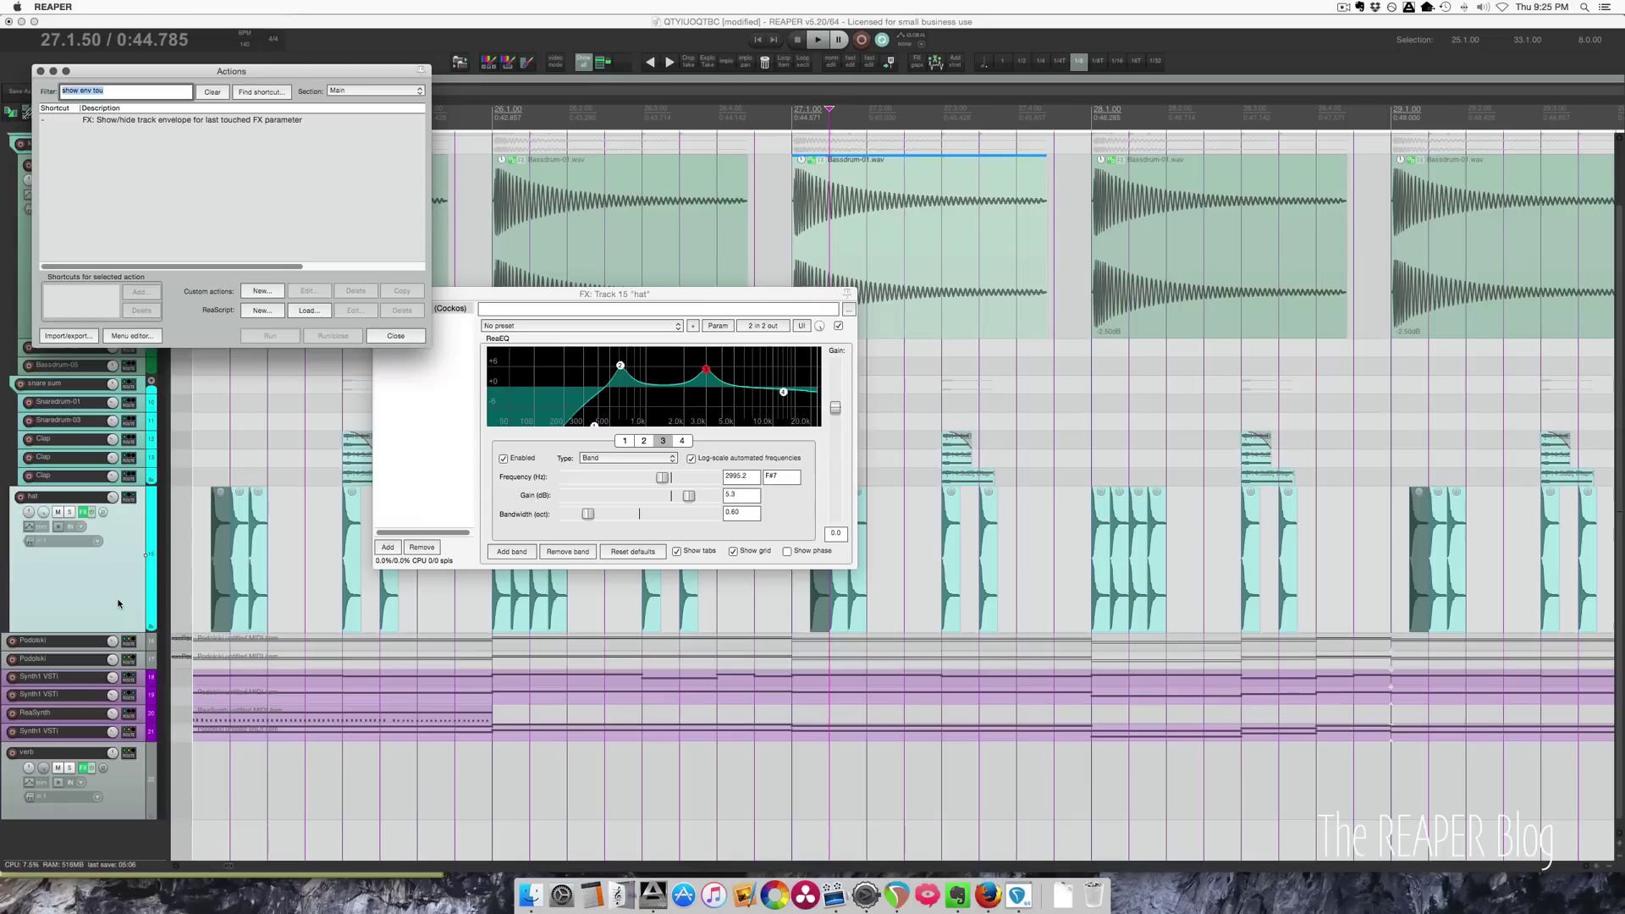
click(261, 91)
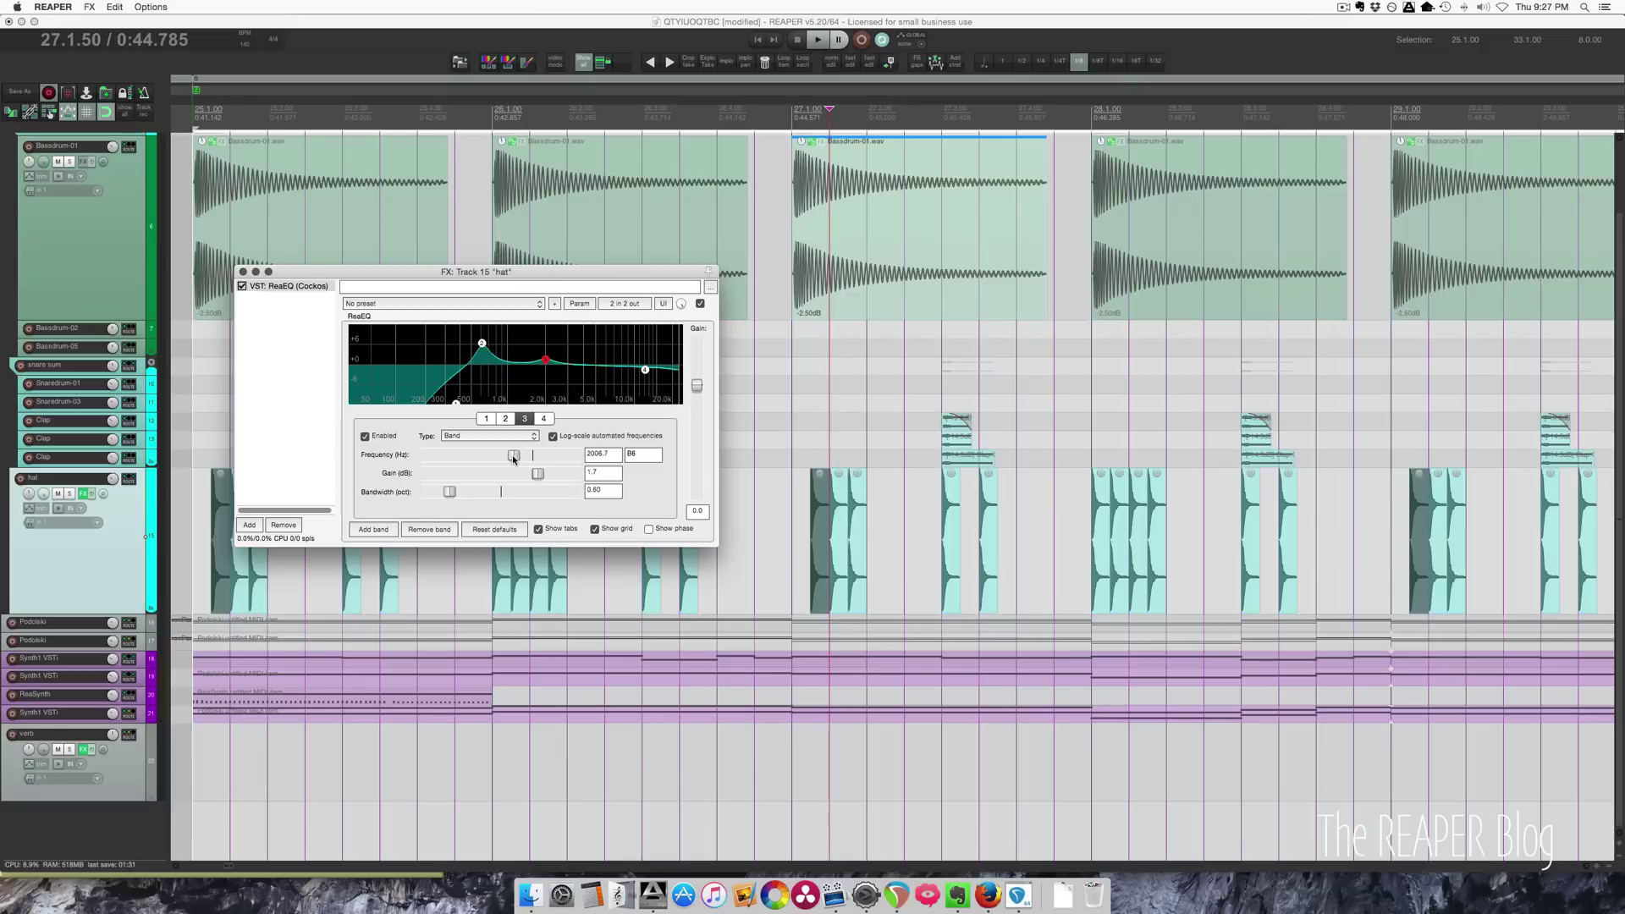
Step: Touch band 3's frequency and show its track envelope via the last-touched-parameter action
mouse_move(513, 460)
mouse_down()
mouse_move(496, 458)
mouse_move(548, 458)
mouse_move(514, 458)
mouse_up()
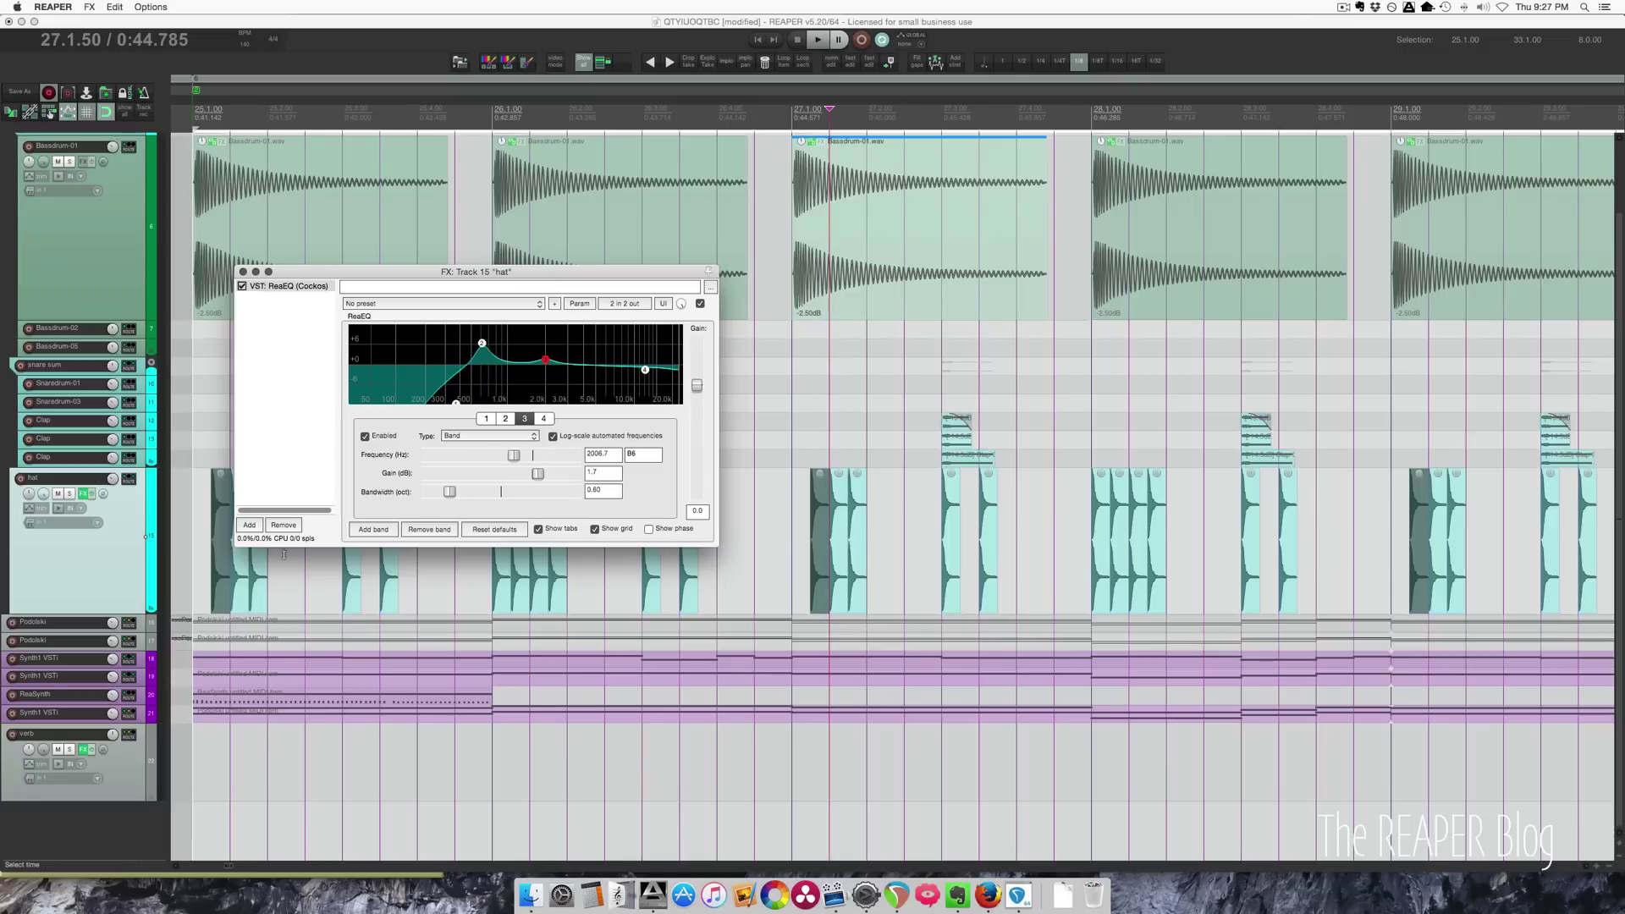
click(104, 568)
key(ctrl+l)
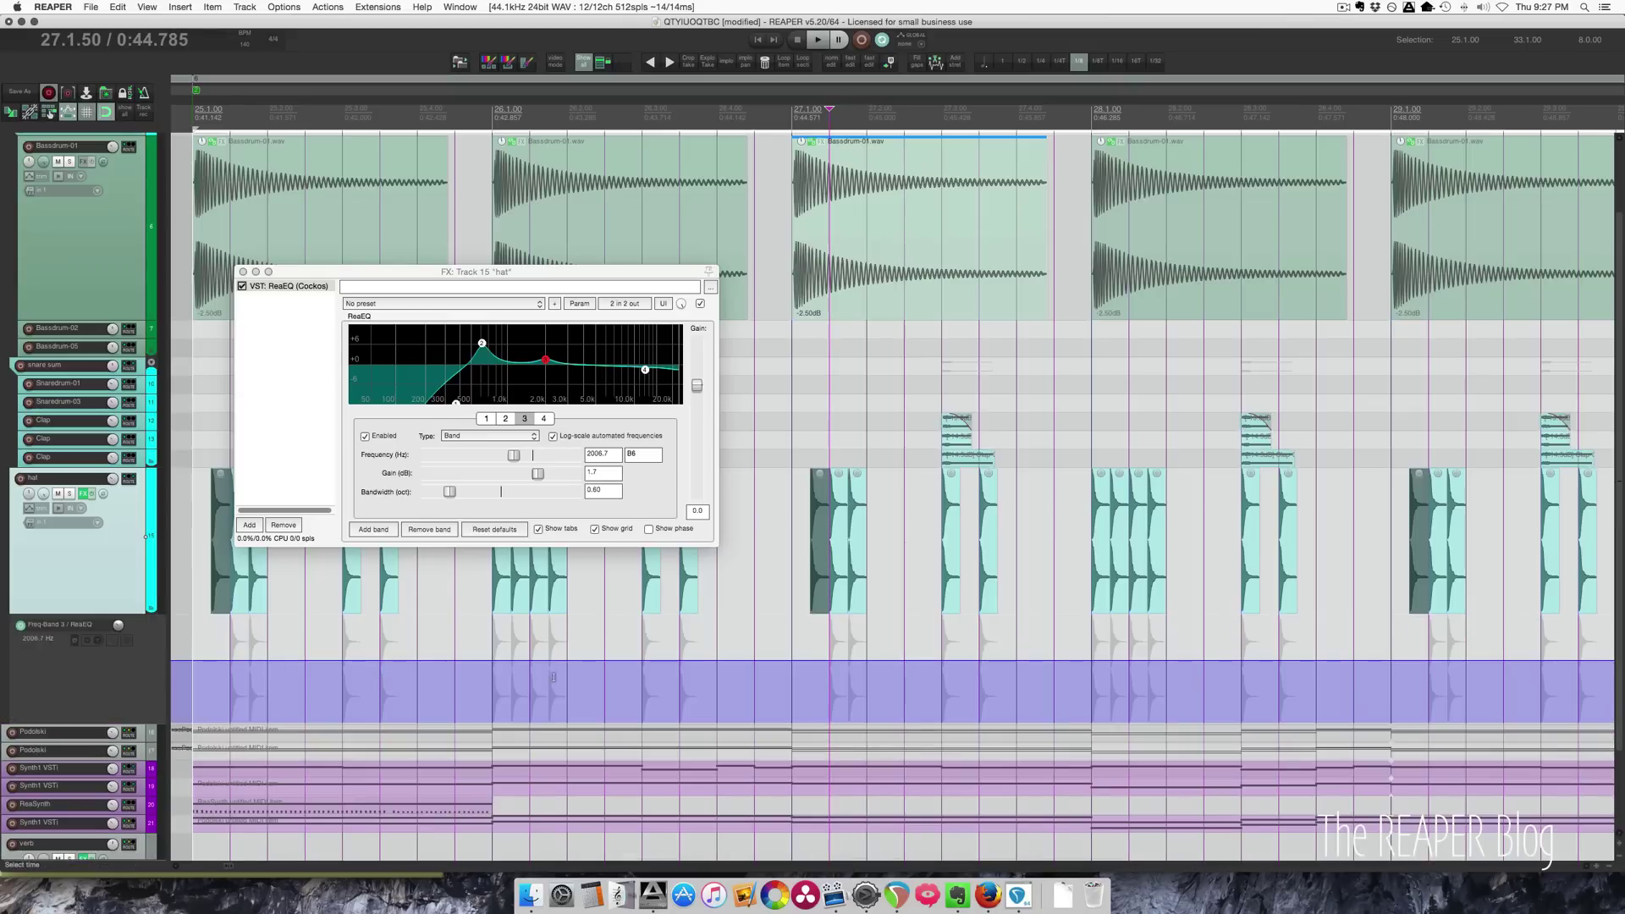
key(question)
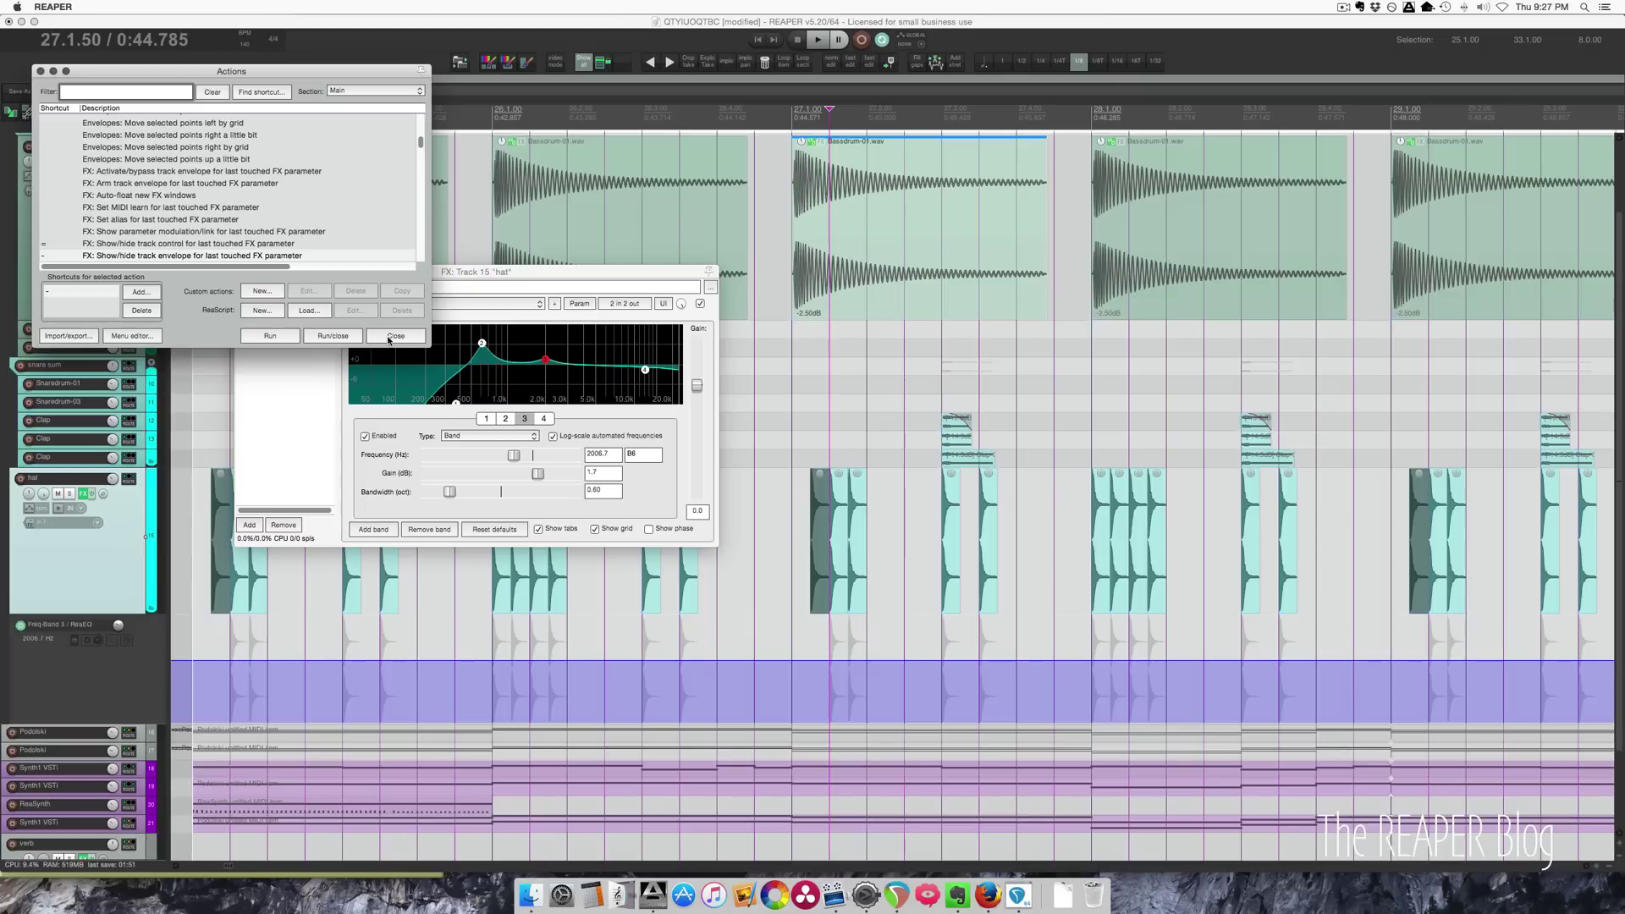
click(558, 441)
click(579, 302)
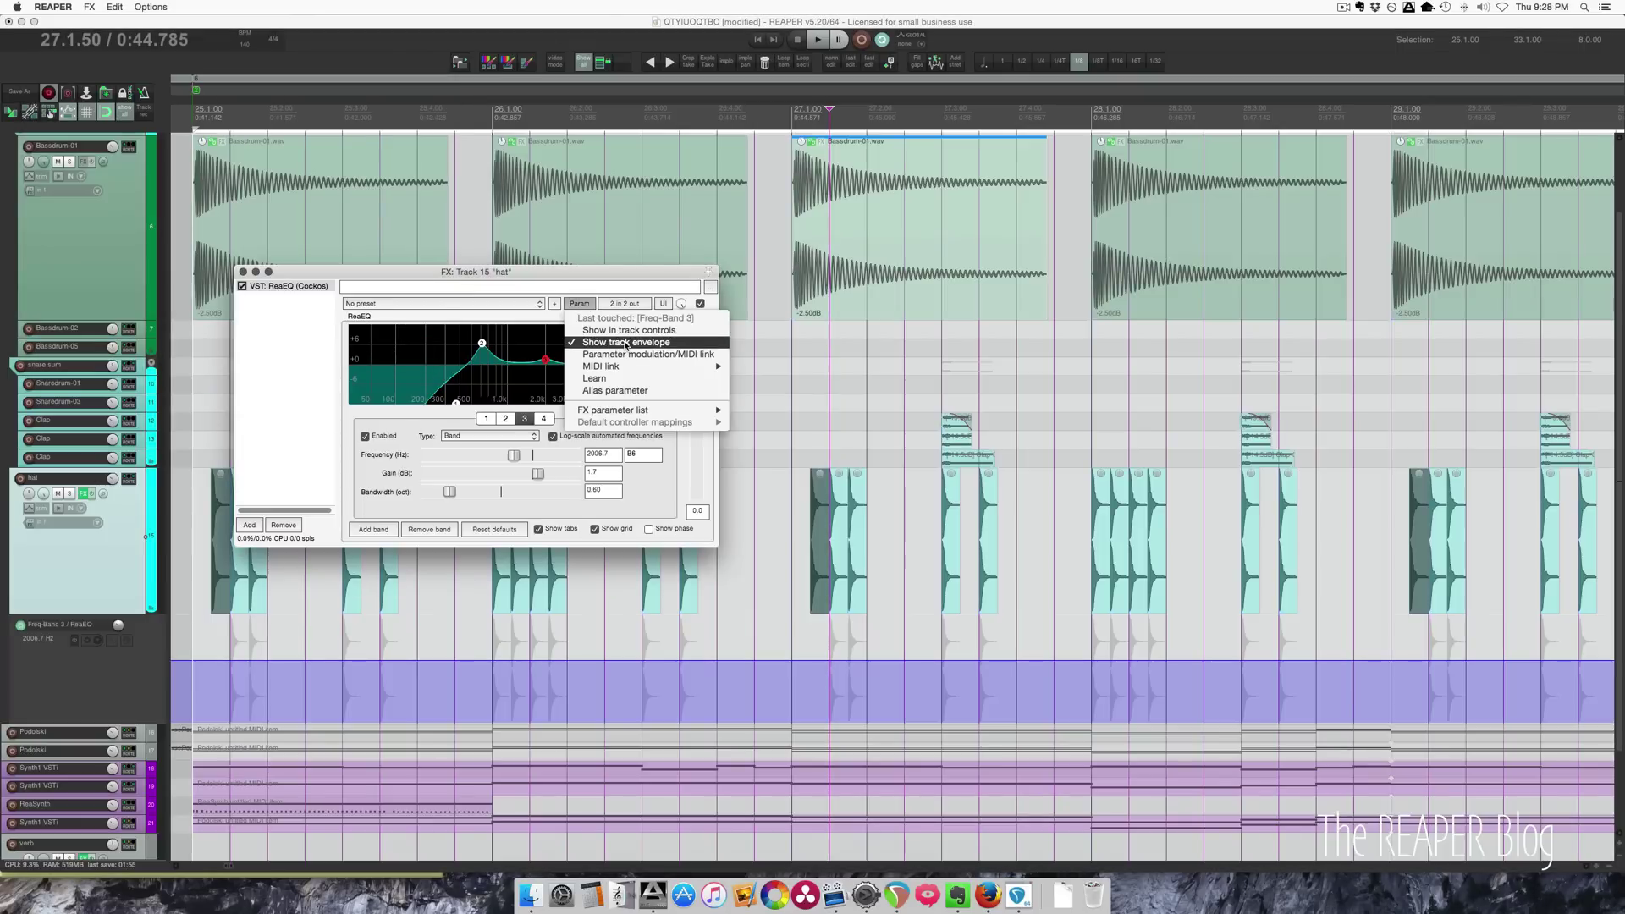
key(Escape)
Step: Set band 4's high shelf to 3941 Hz and add an envelope lane for it
click(543, 418)
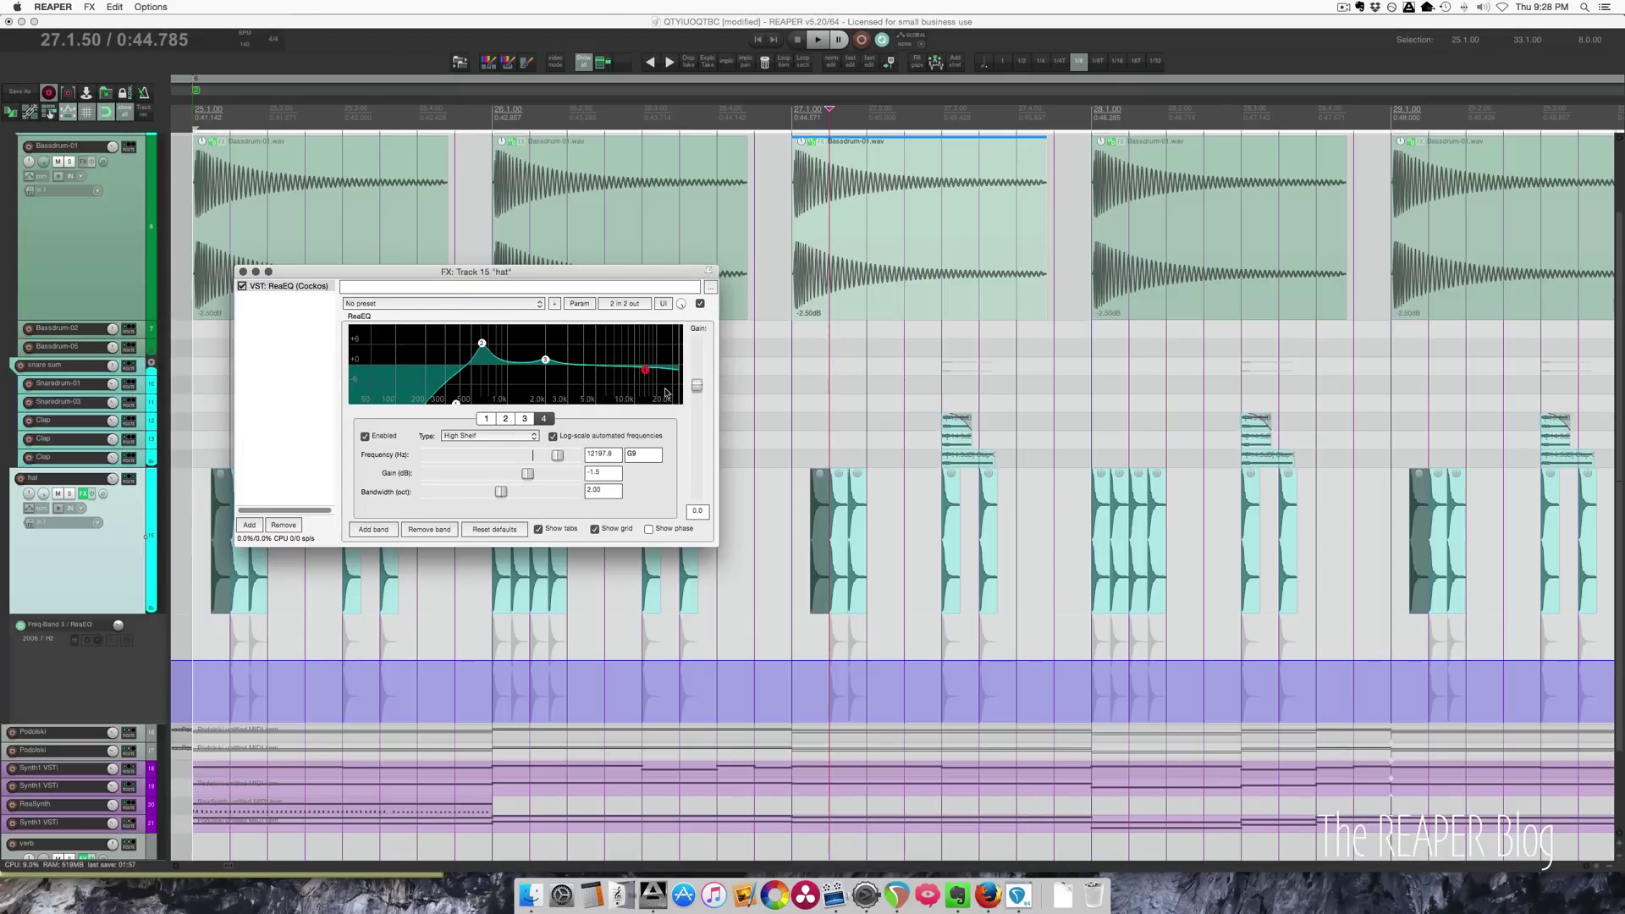
click(535, 458)
drag(535, 458, 525, 458)
click(587, 304)
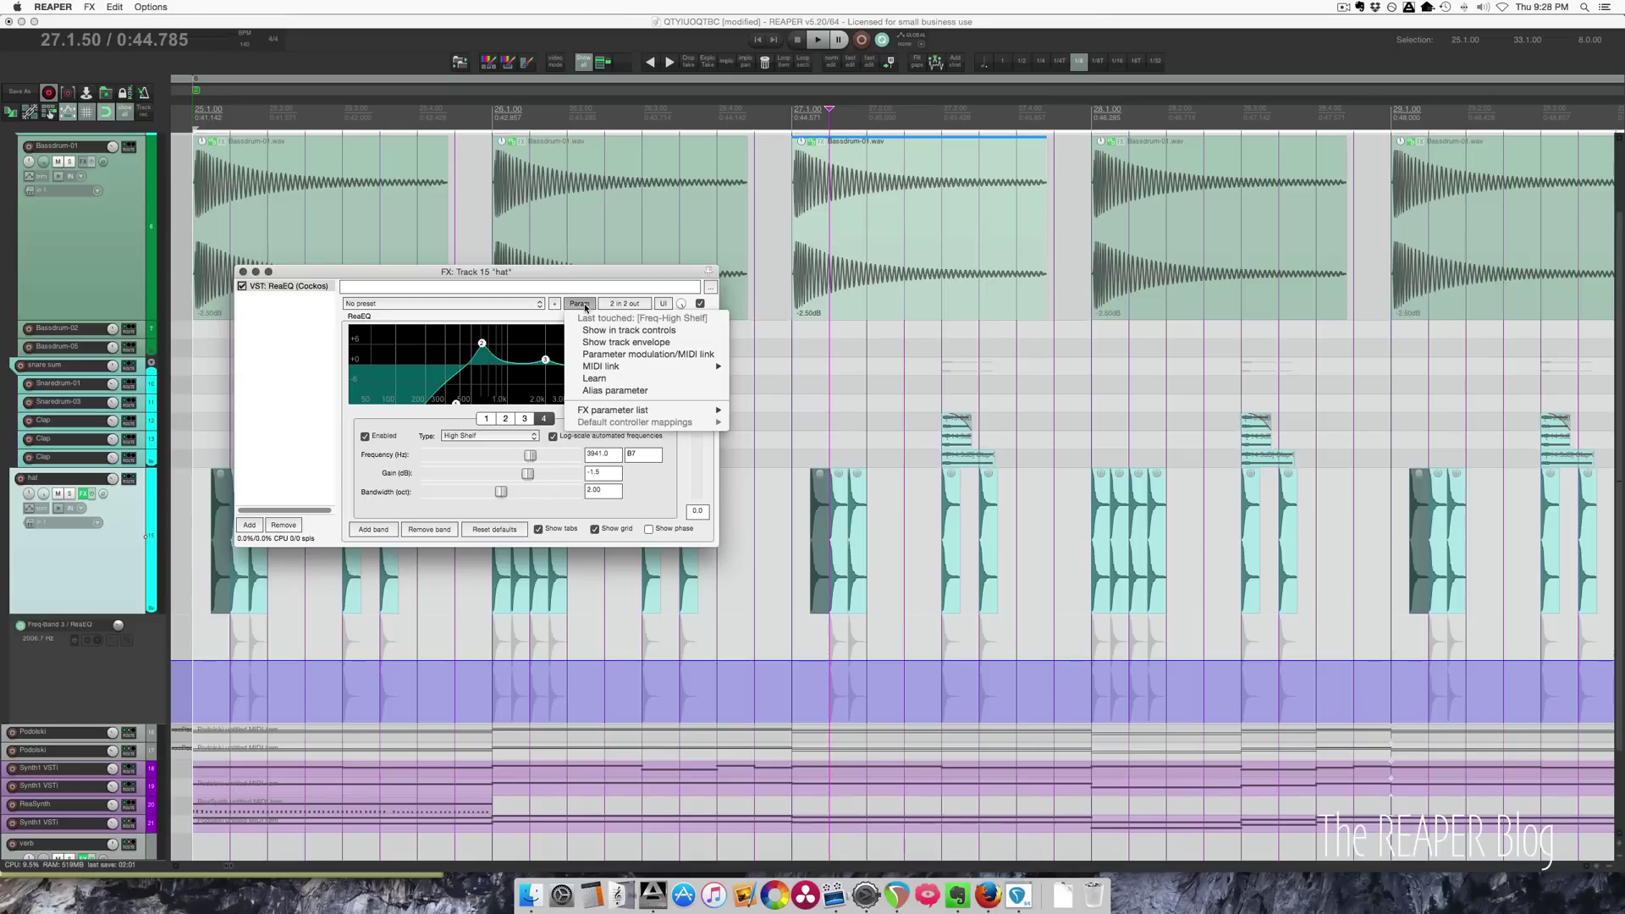
click(643, 342)
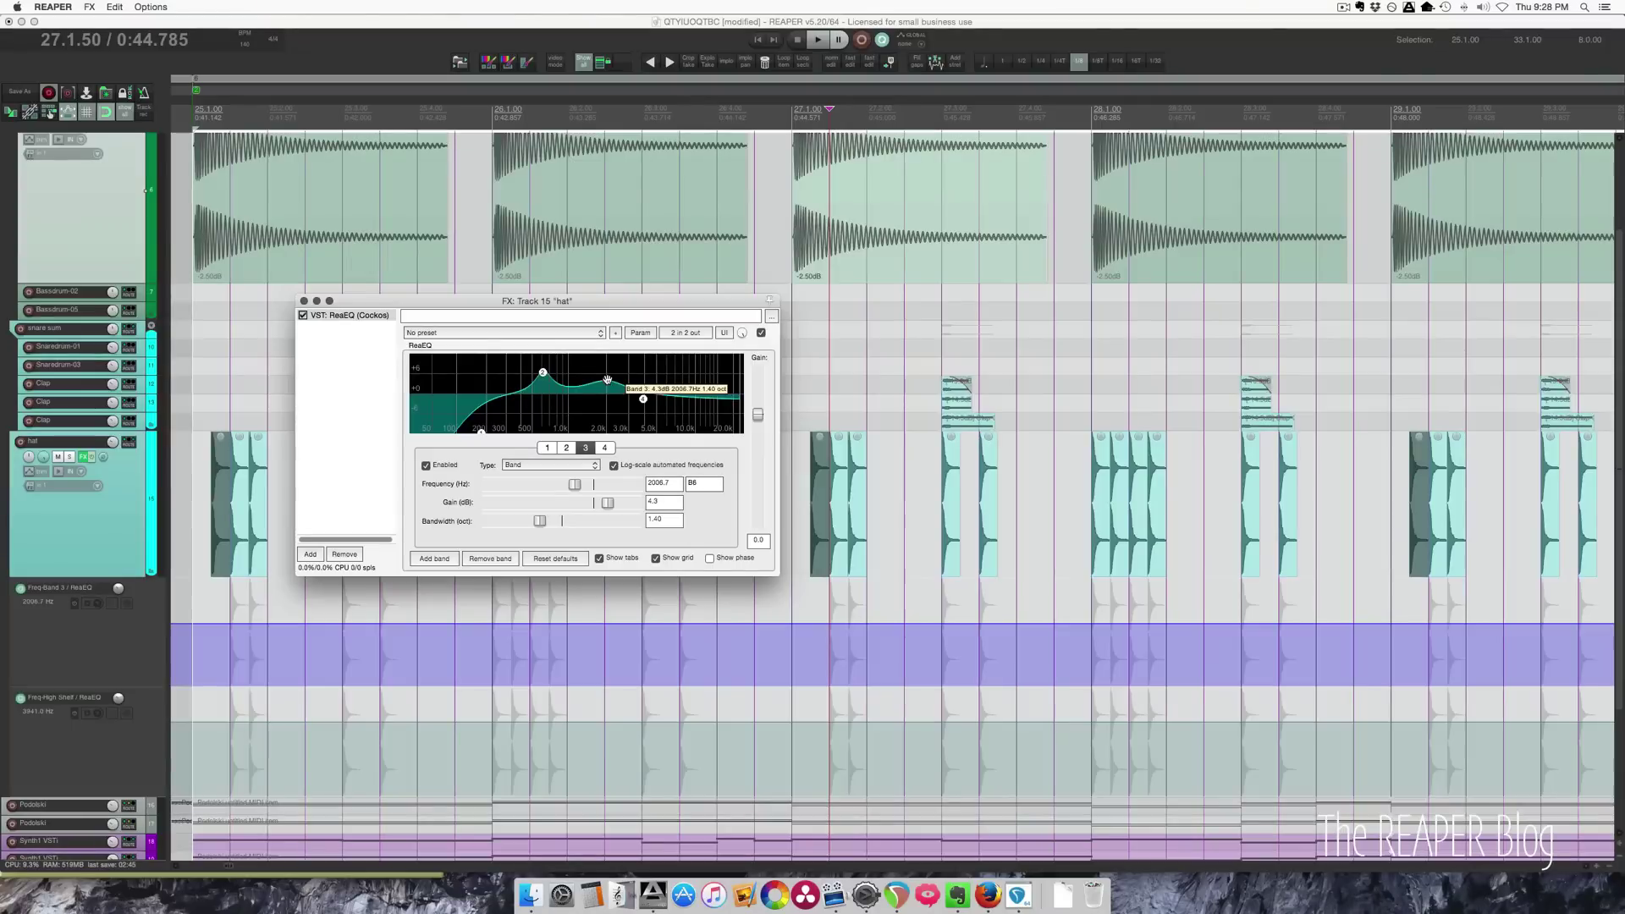
Step: Boost band 3's gain and open its Parameter modulation/MIDI link window
drag(607, 378, 637, 409)
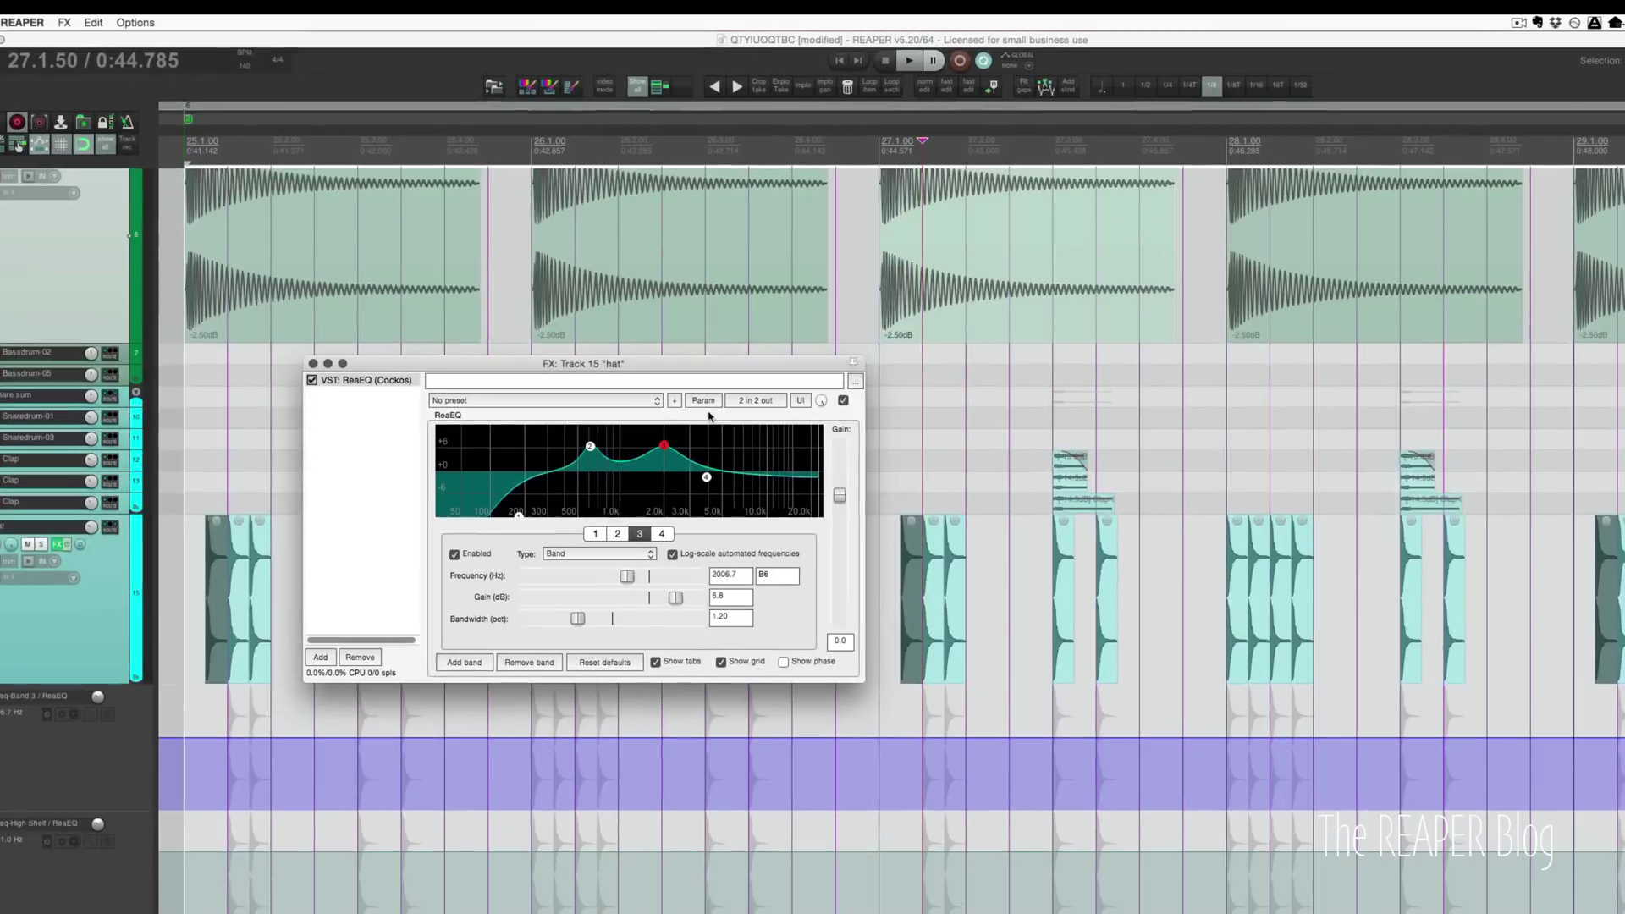
click(676, 372)
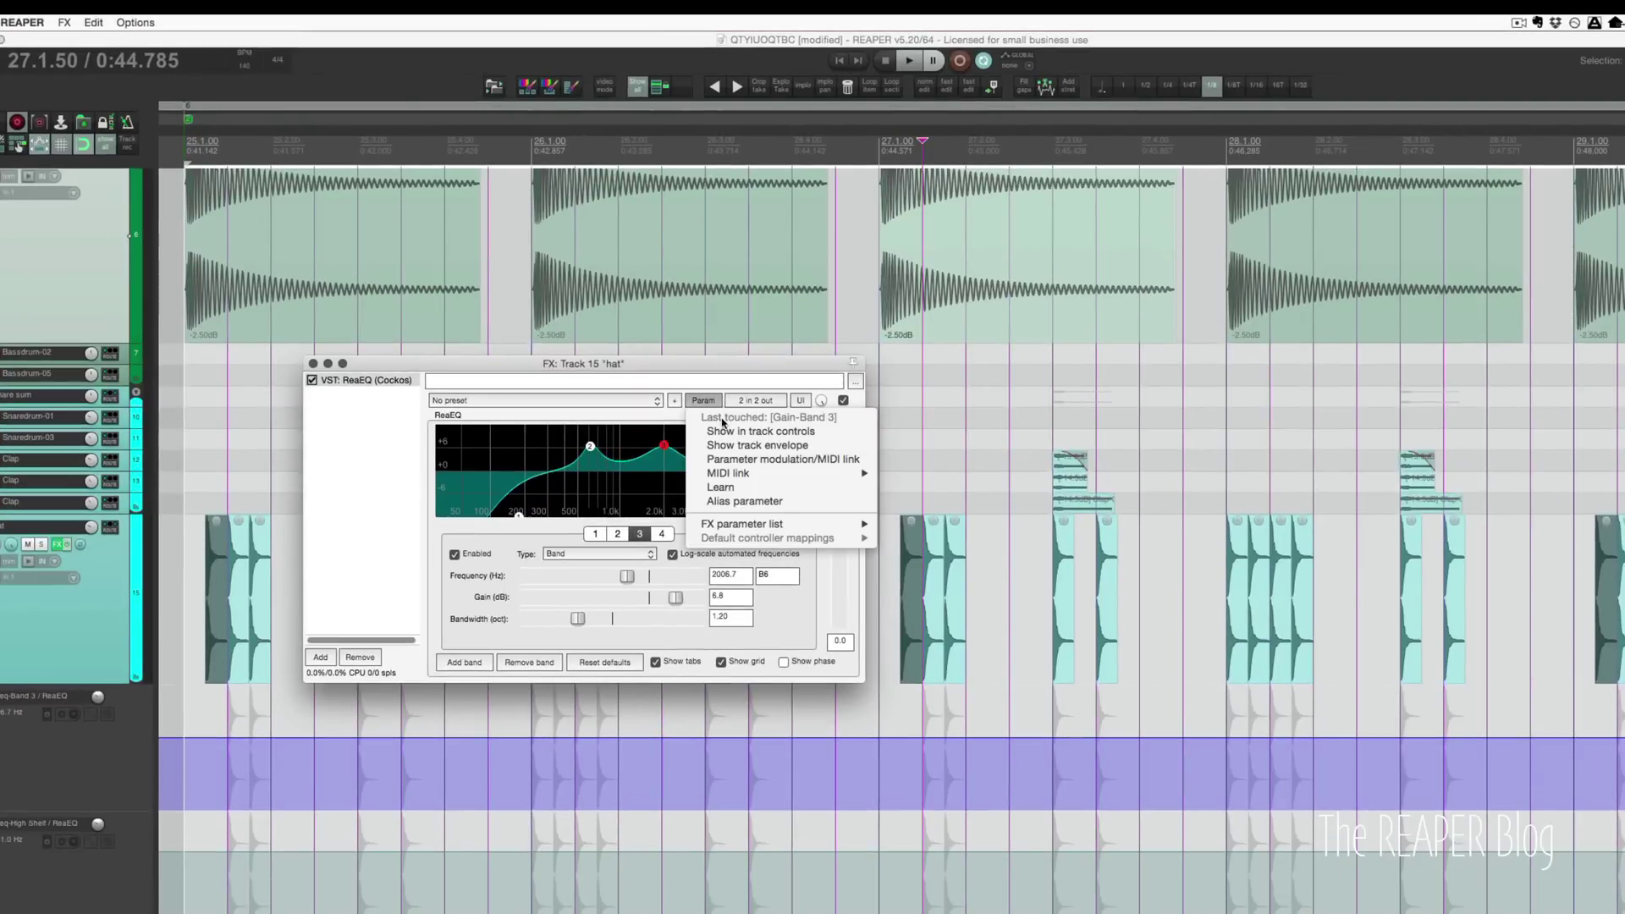
click(783, 458)
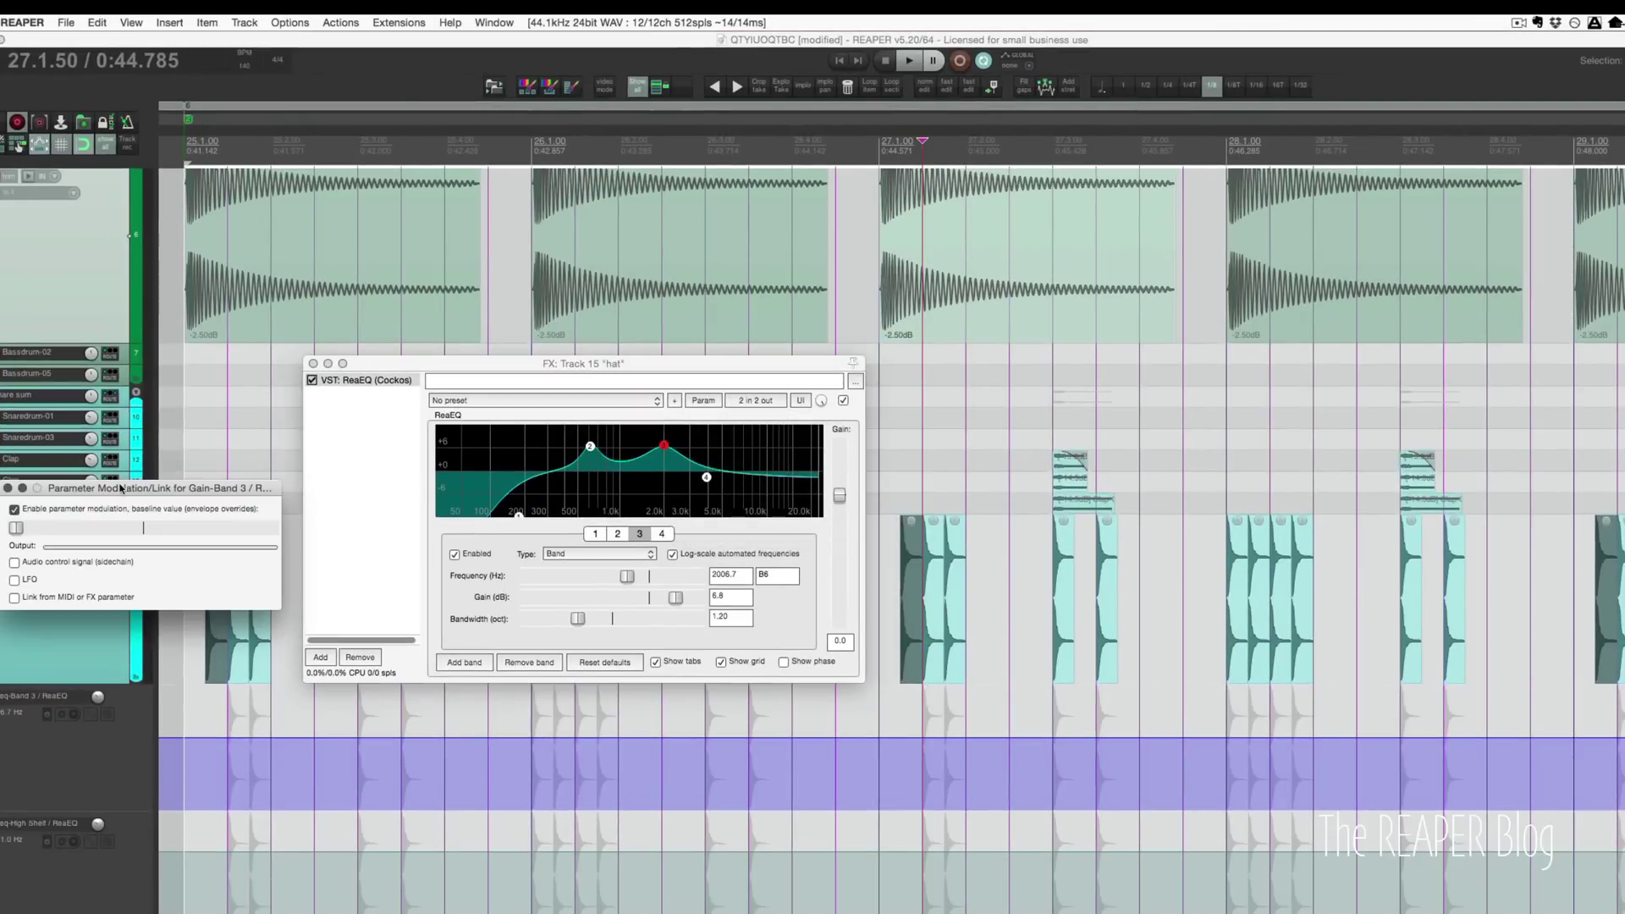
drag(118, 490, 205, 375)
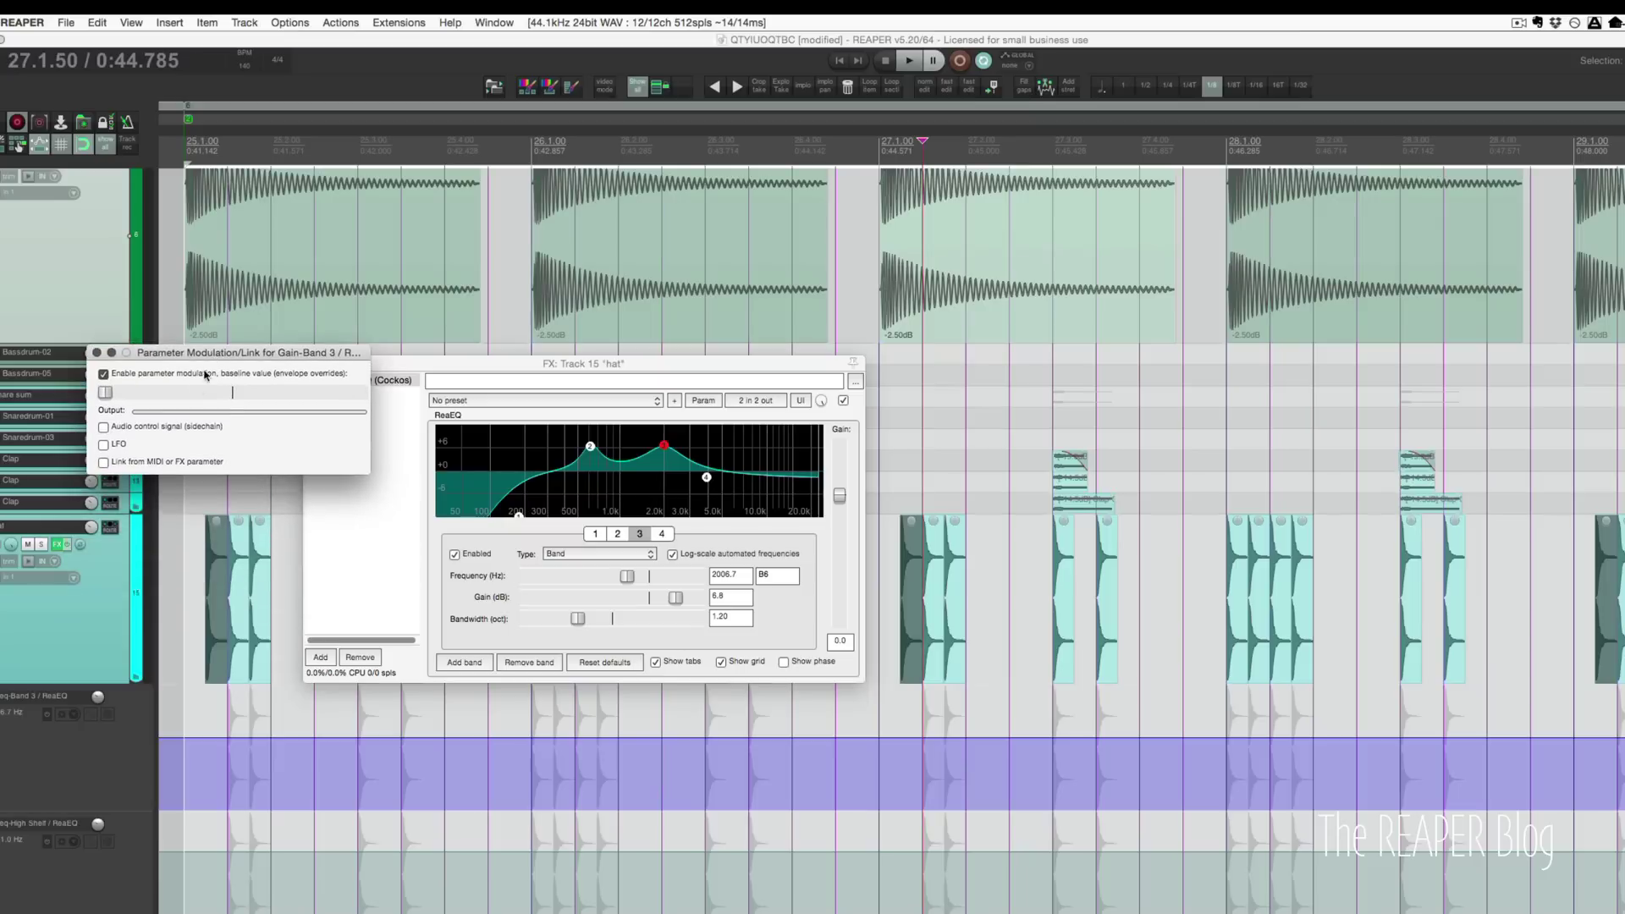
Step: Try audio sidechain and LFO modulation, then enable 'Link from MIDI or FX parameter'
click(155, 429)
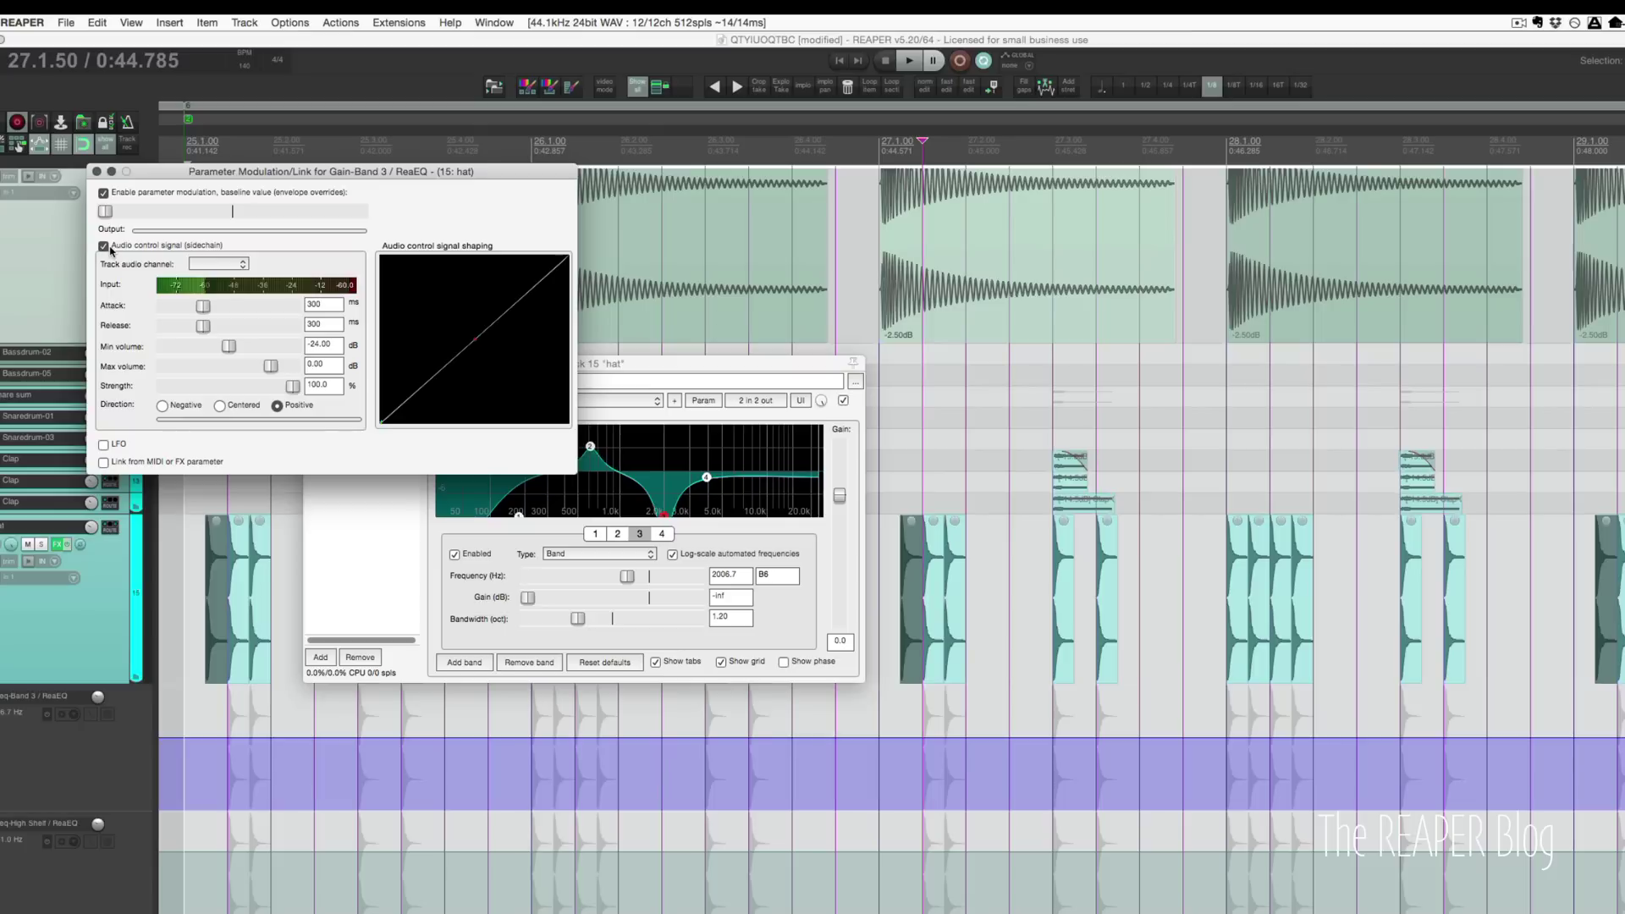
click(104, 246)
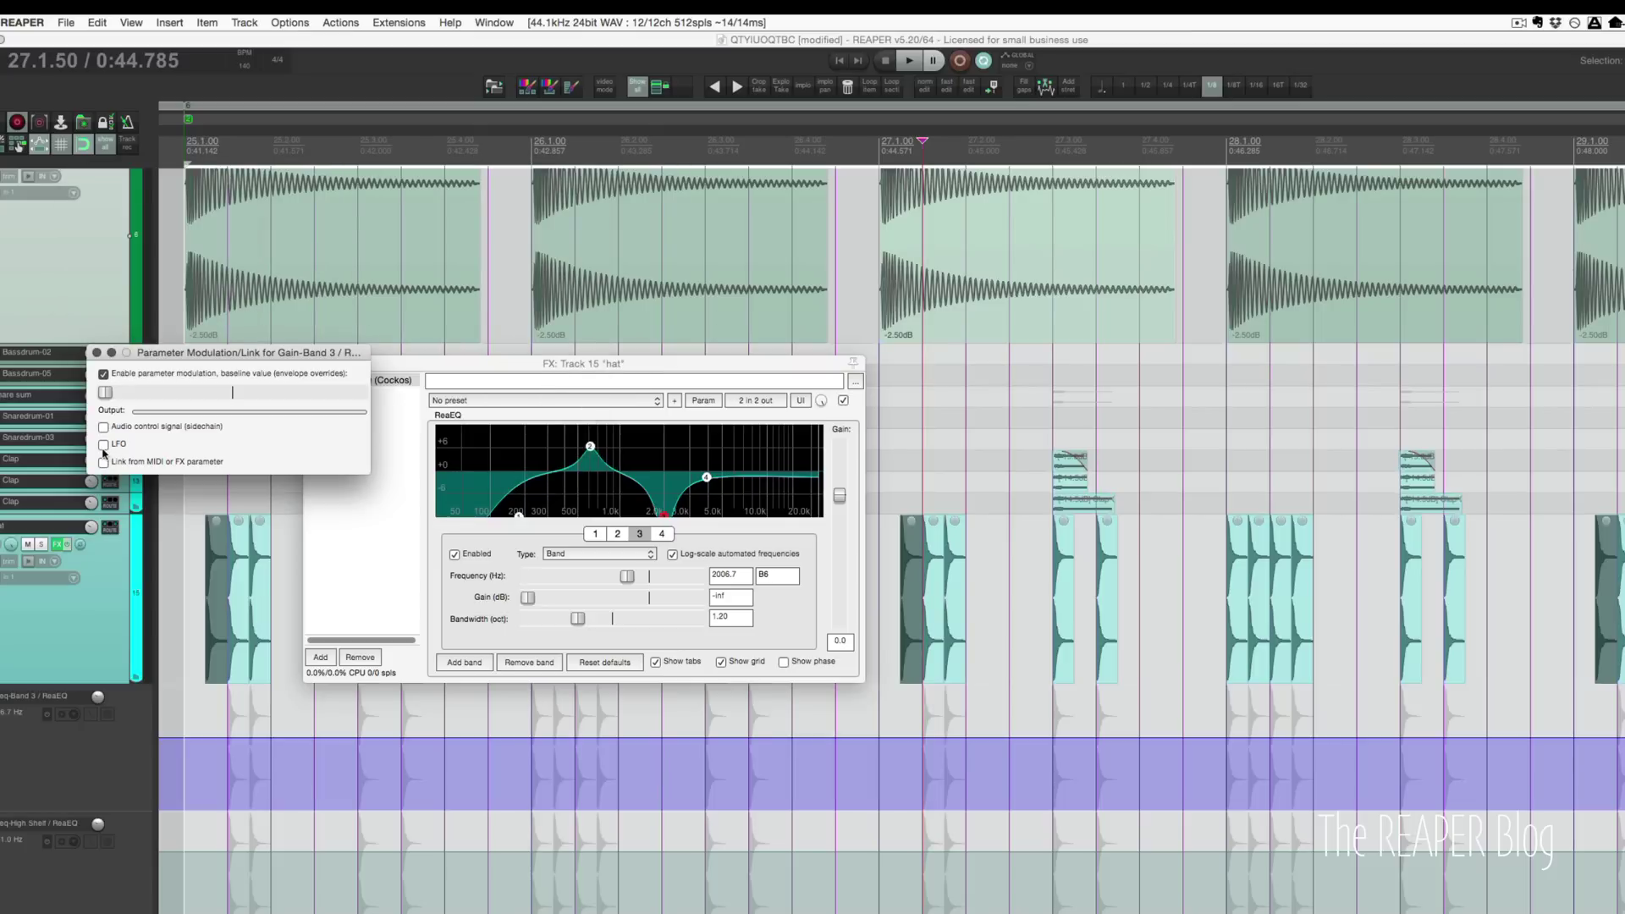
click(104, 450)
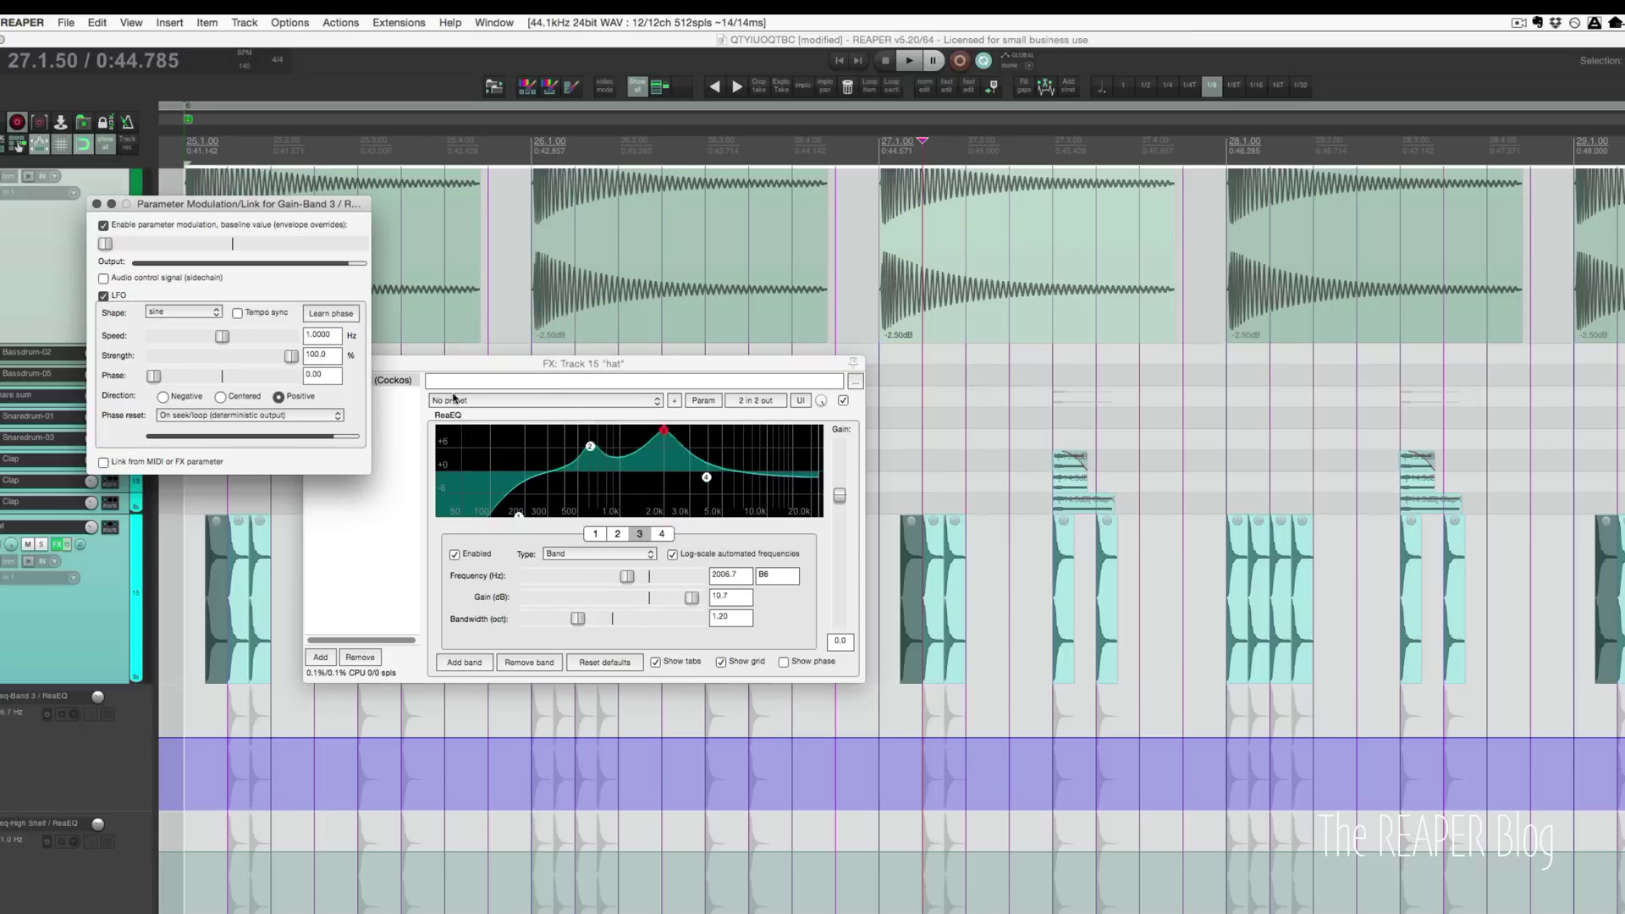
click(104, 295)
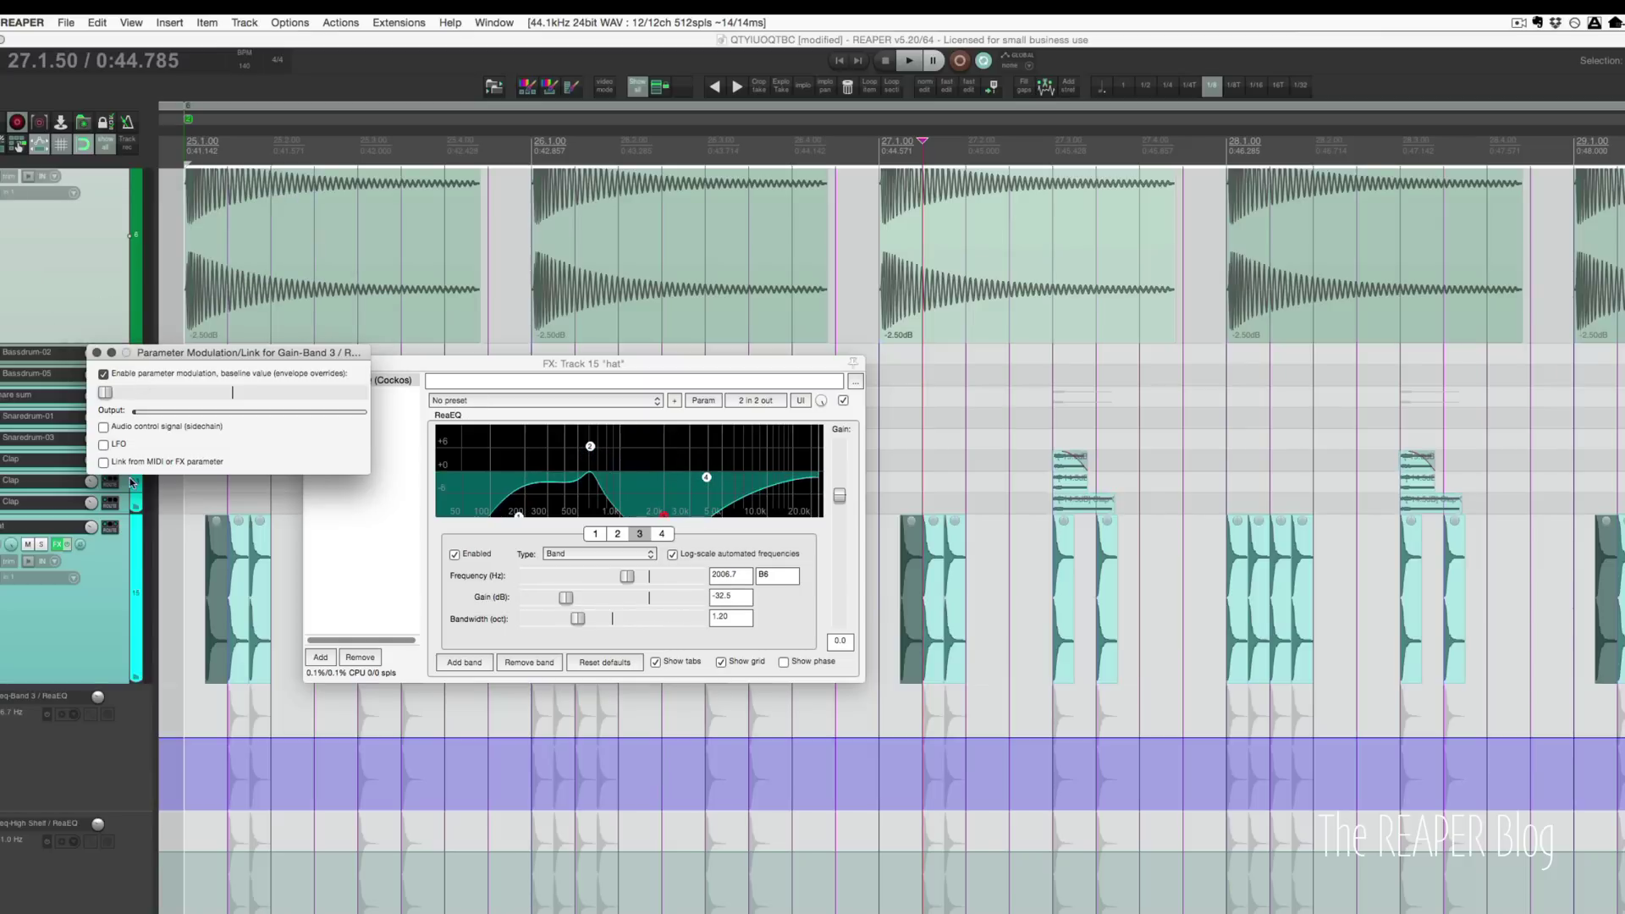
click(104, 463)
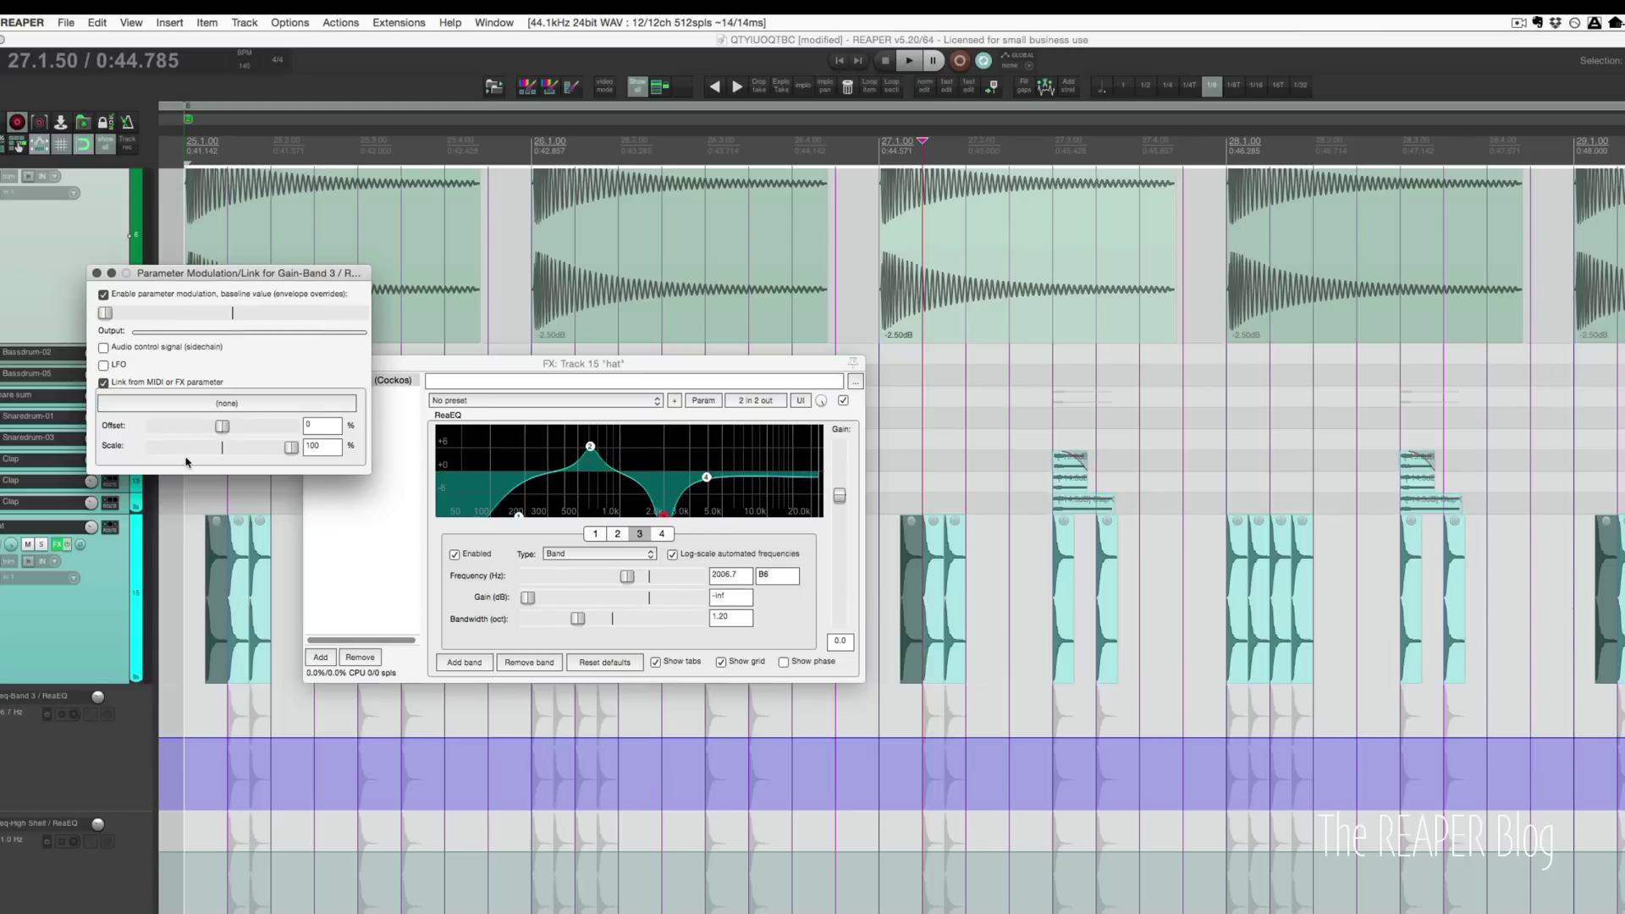
Step: Link band 3's gain to ReaEQ's Freq-Band 2 with 29% offset and 81% scale
click(292, 404)
mouse_move(175, 444)
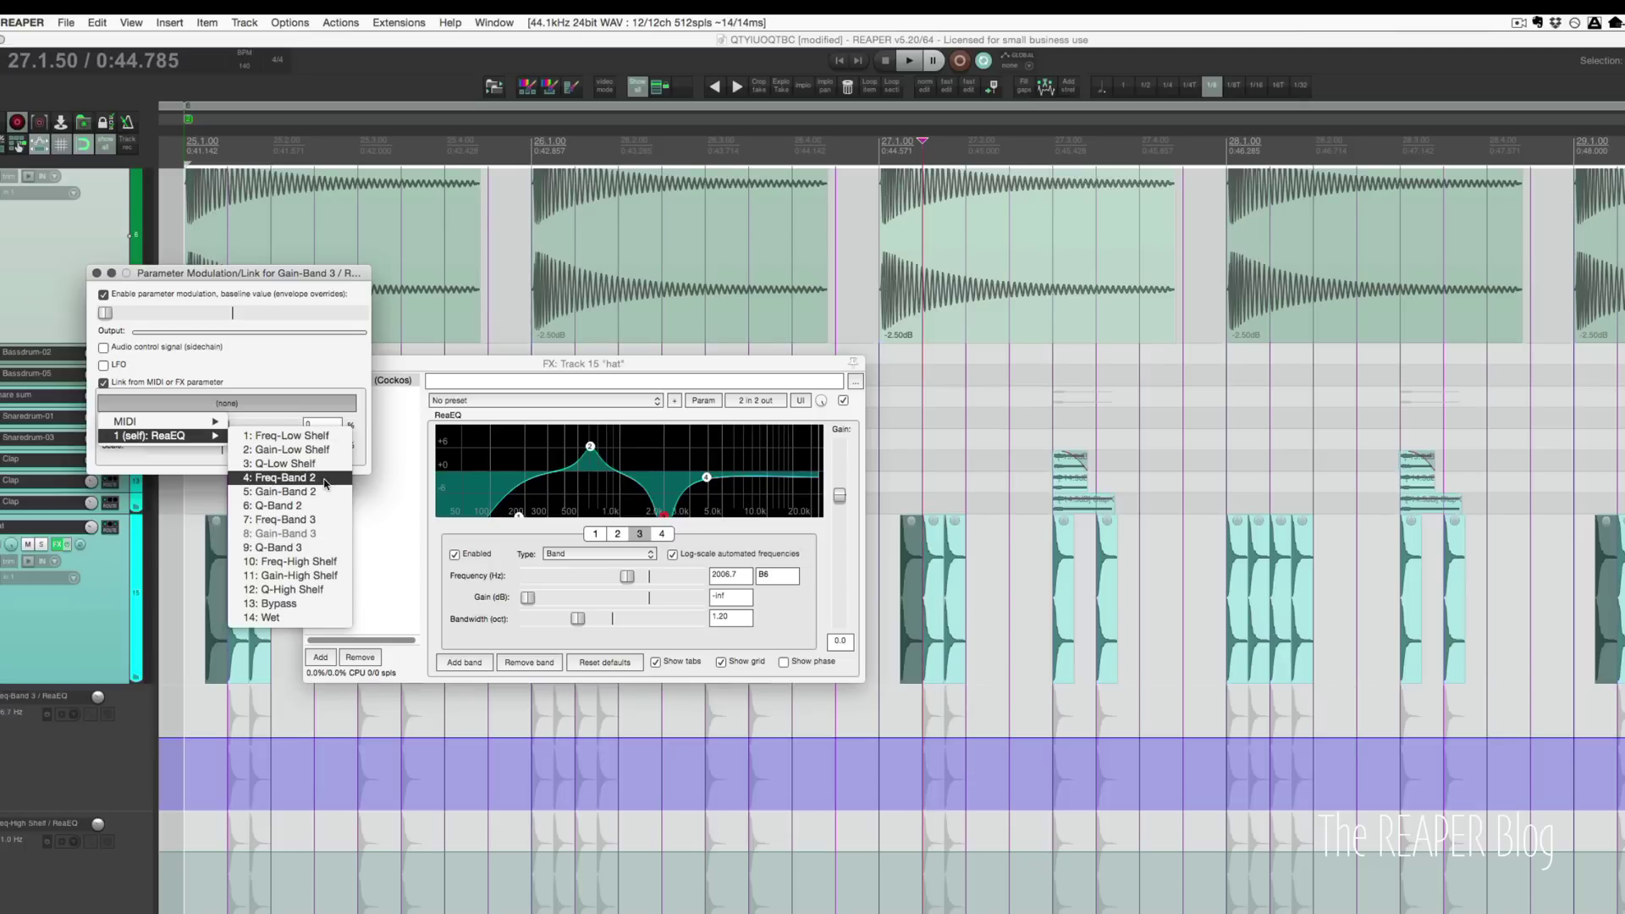
click(279, 477)
drag(223, 426, 275, 448)
drag(100, 314, 181, 314)
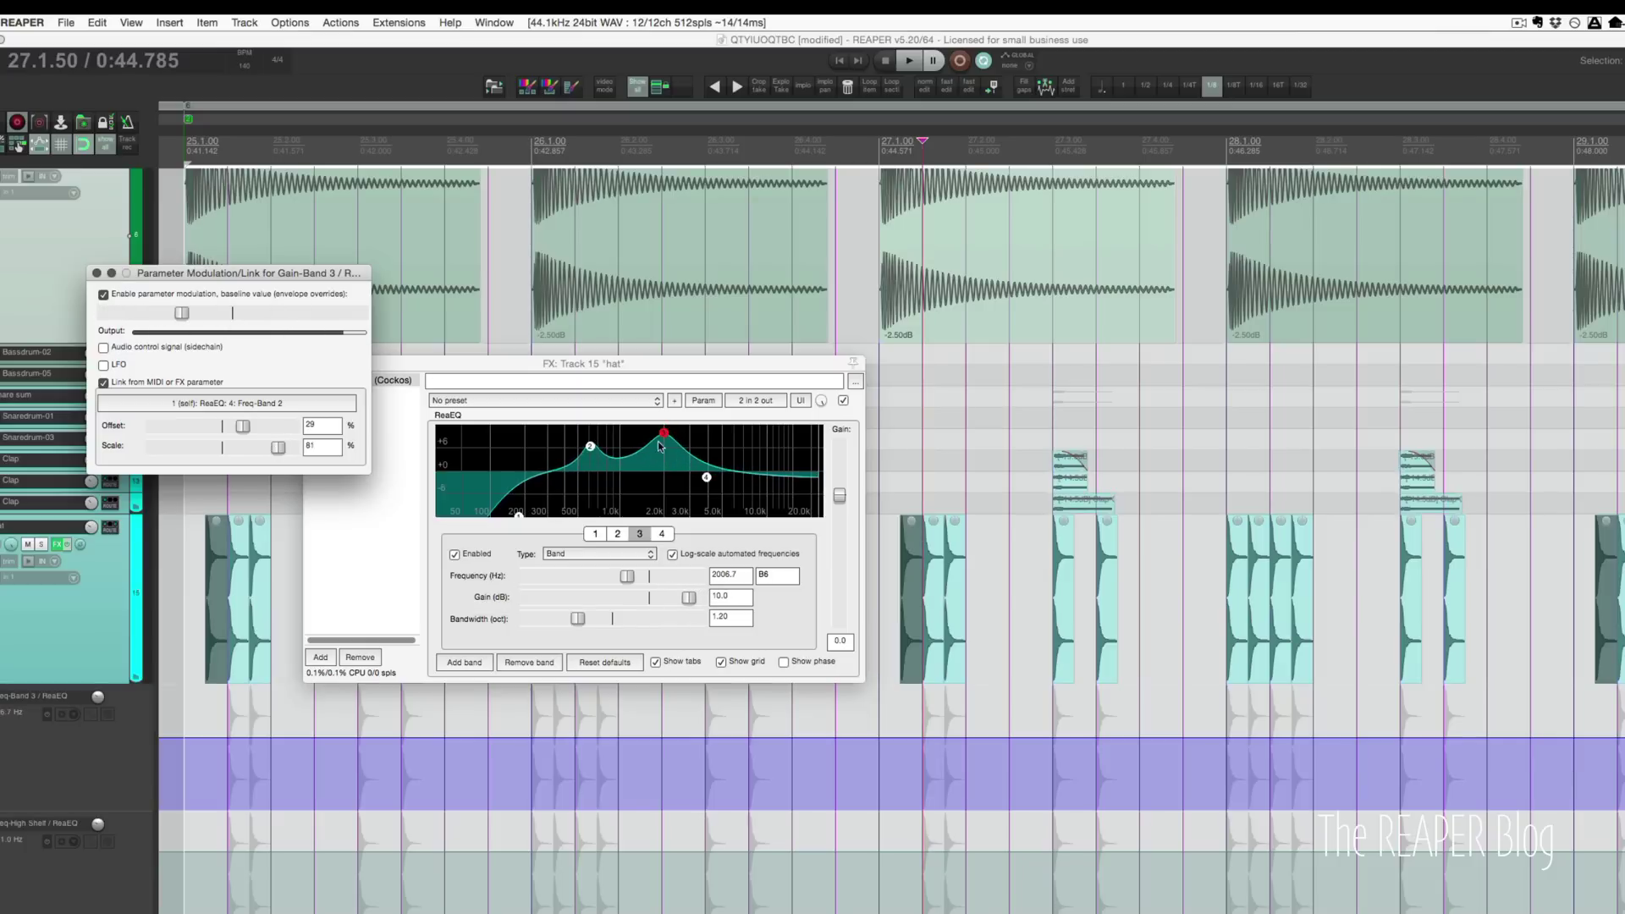
Step: Lower band 2's frequency to 287 Hz to hear the linked gain
click(610, 584)
mouse_move(598, 581)
mouse_down()
mouse_move(616, 579)
mouse_move(580, 579)
mouse_up()
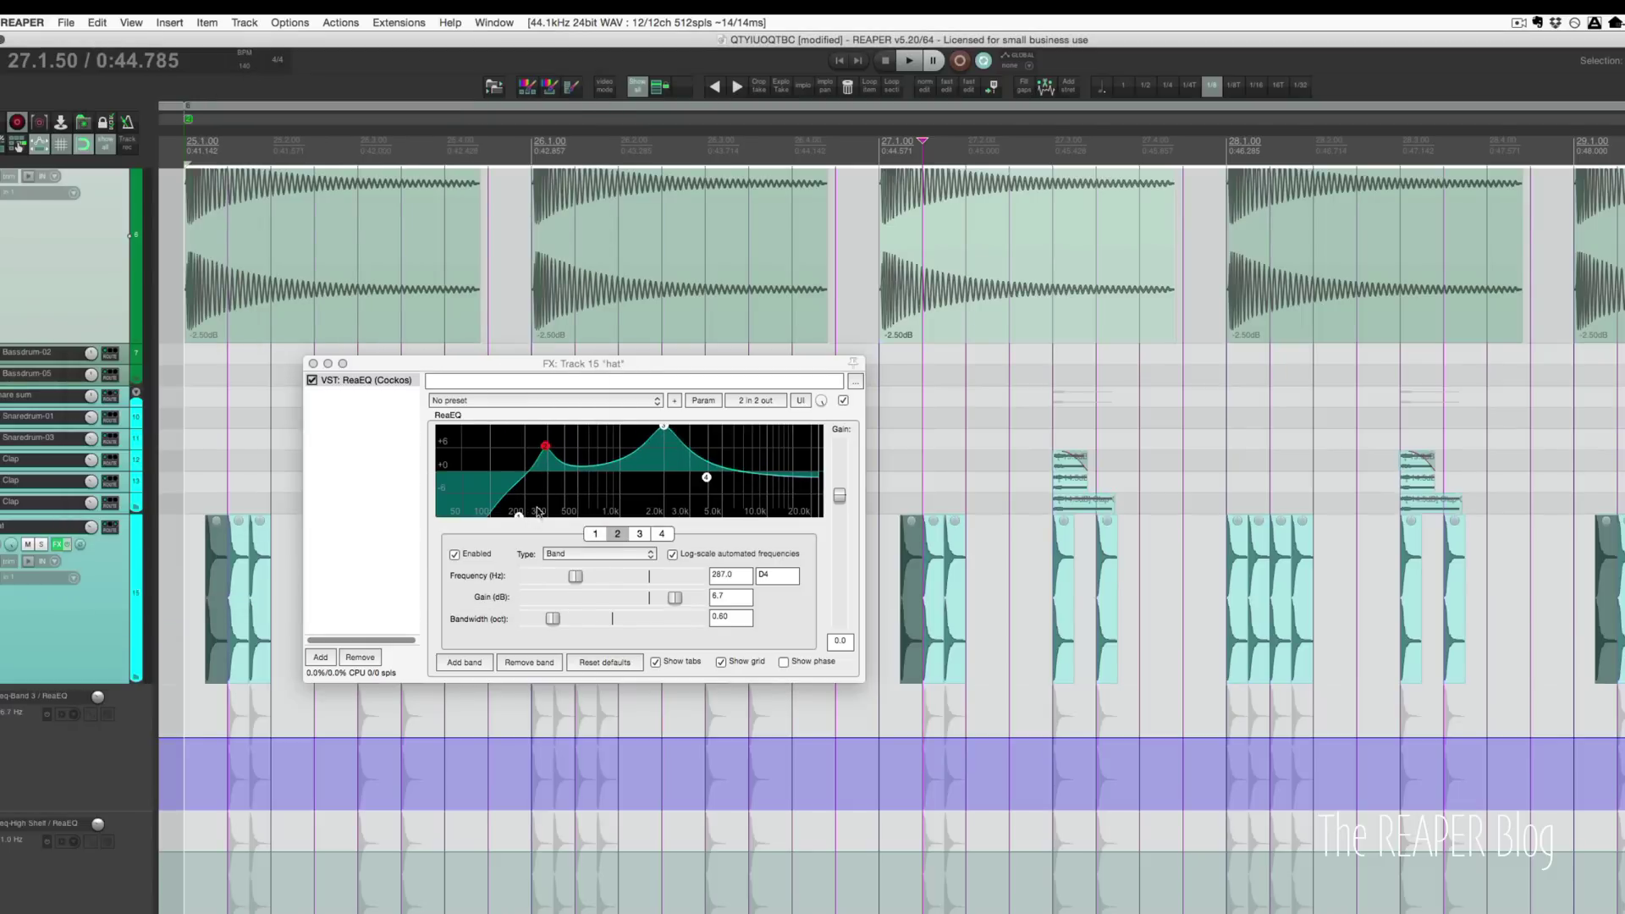
drag(529, 364, 545, 419)
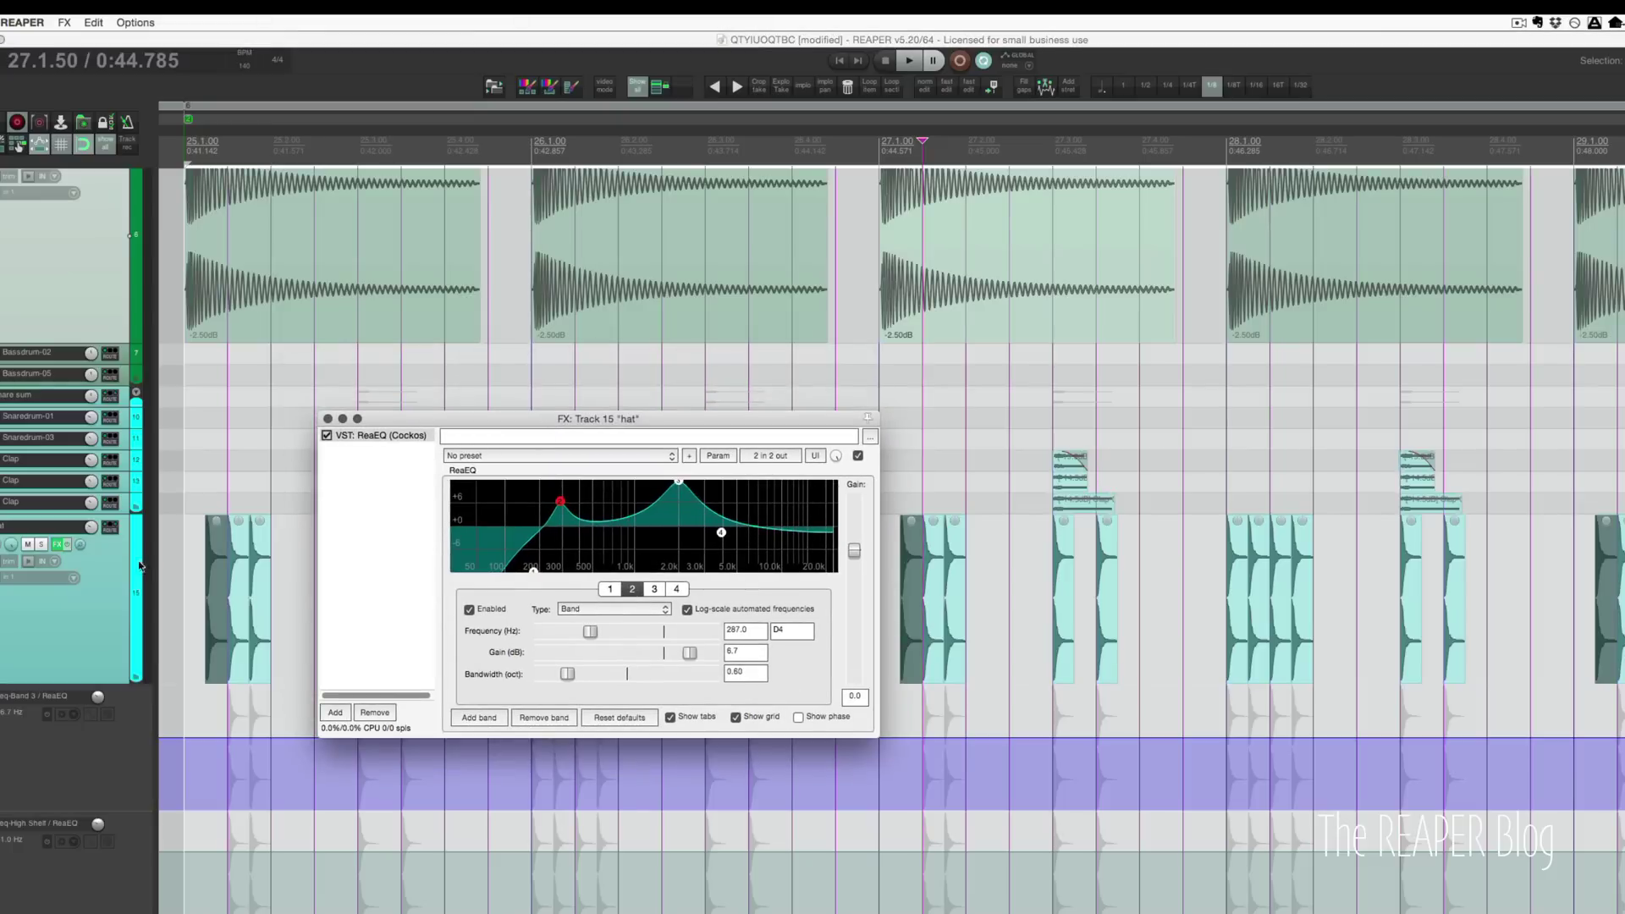